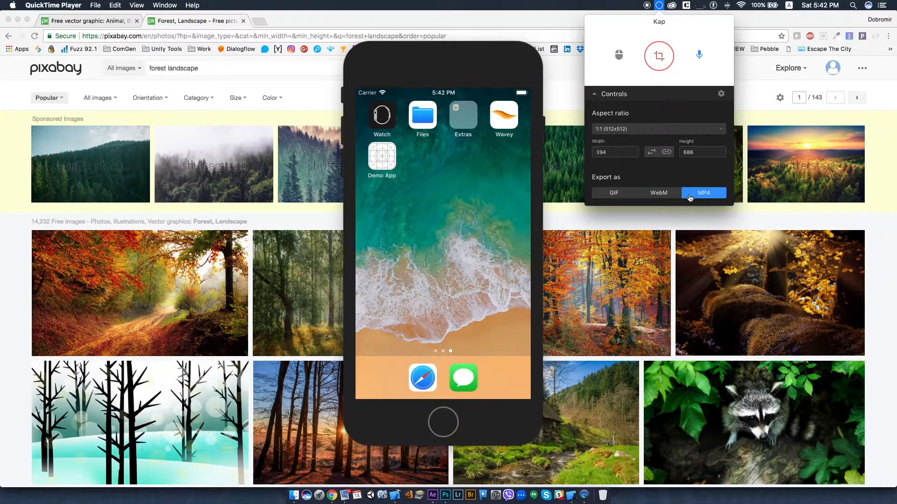
# - Select the phone simulator's screen as Kap's capture area and start recording it
pyautogui.click(620, 60)
pyautogui.click(659, 56)
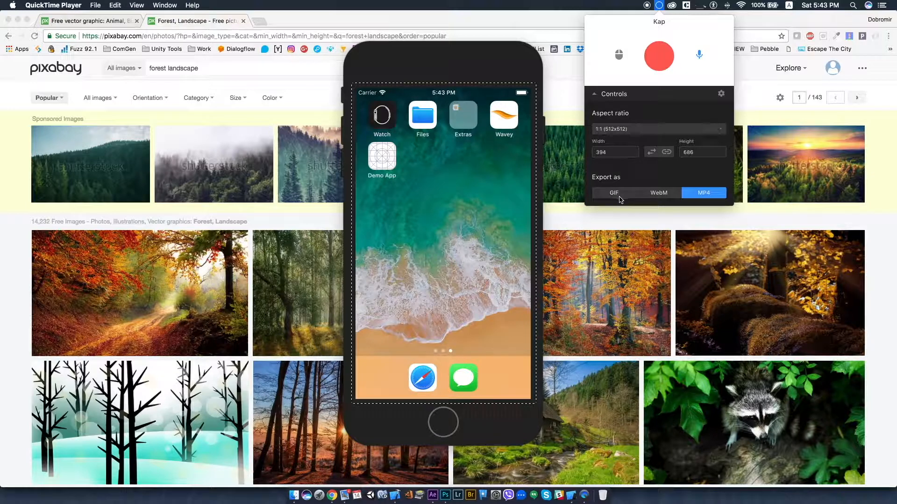
pyautogui.click(652, 66)
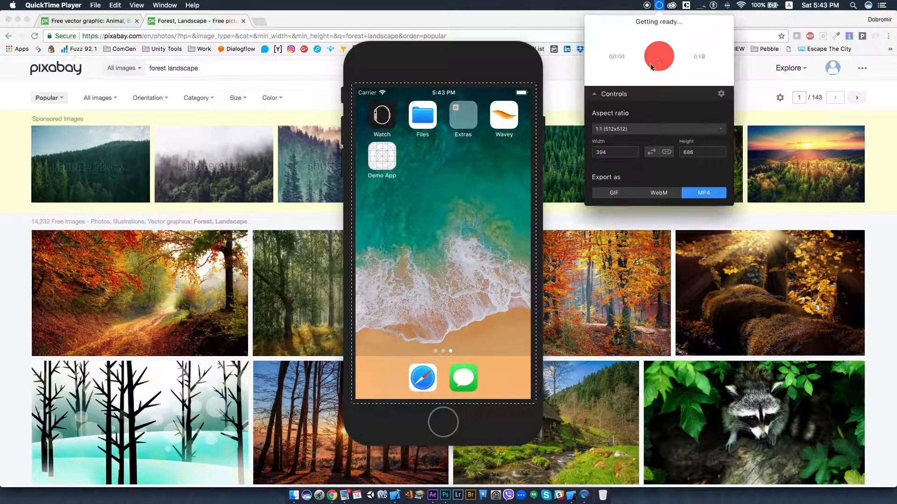
# - Launch Demo App in the simulator and go through its Capture screen back to the BirdLove list
pyautogui.click(388, 161)
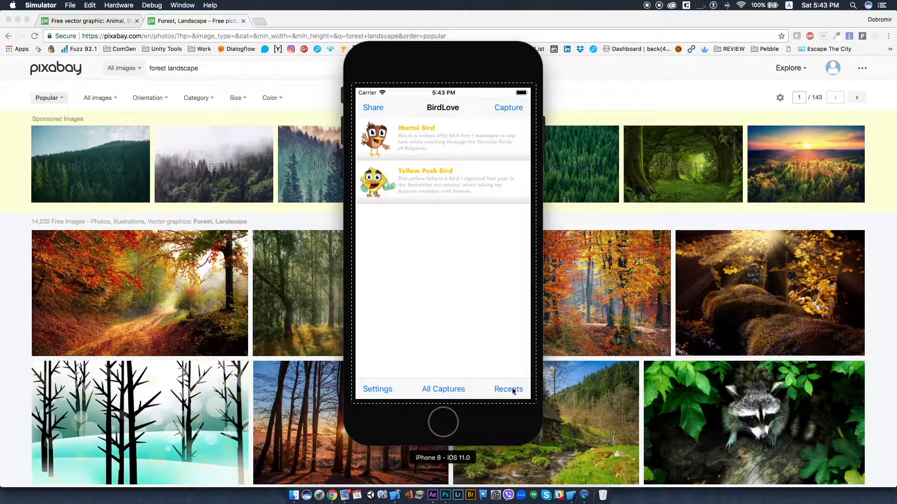
pyautogui.click(506, 111)
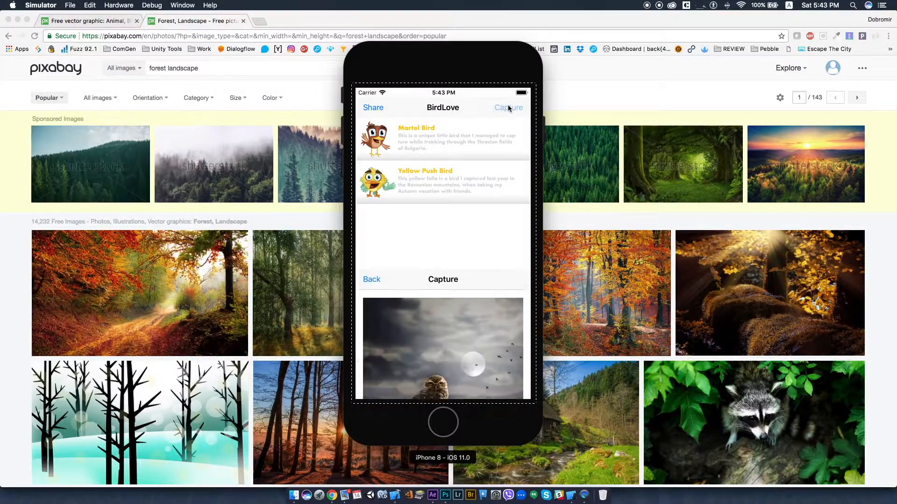
pyautogui.click(446, 353)
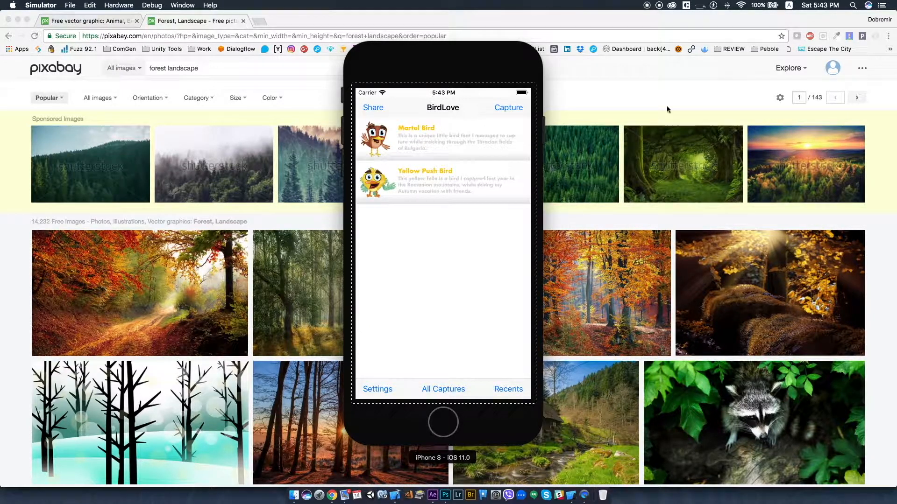
# - Stop the Kap recording, save it as an MP4 in the Kaptures folder, and dismiss the recorder
pyautogui.click(659, 5)
pyautogui.click(658, 55)
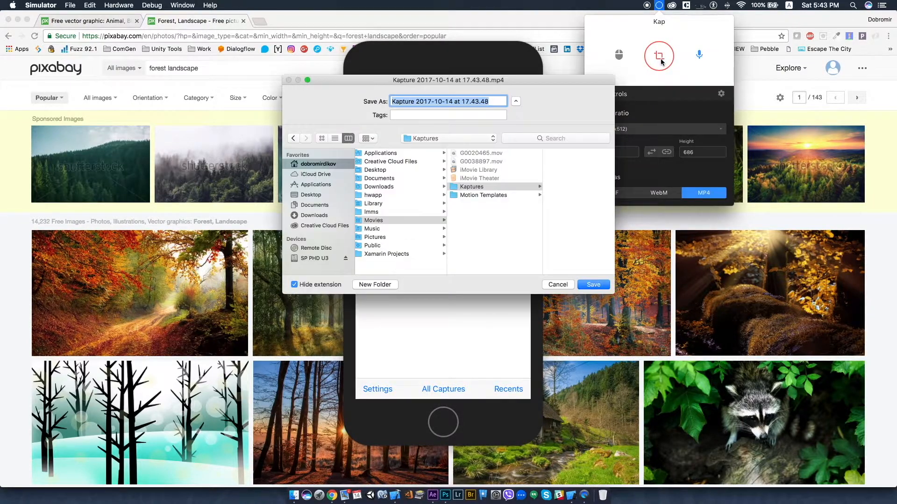
pyautogui.click(593, 285)
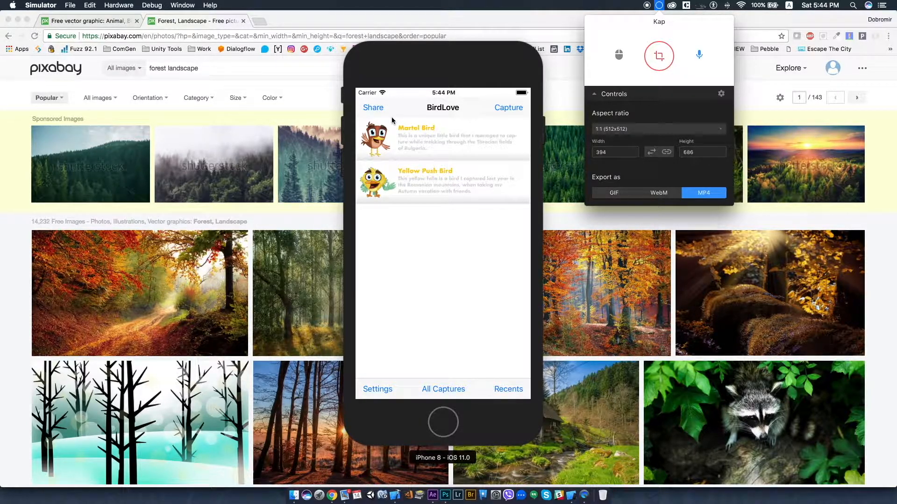
pyautogui.click(659, 7)
# - Switch to Chrome, download the watermill photo from the forest landscape results at 1920×1280, and open it in Photoshop
pyautogui.click(433, 495)
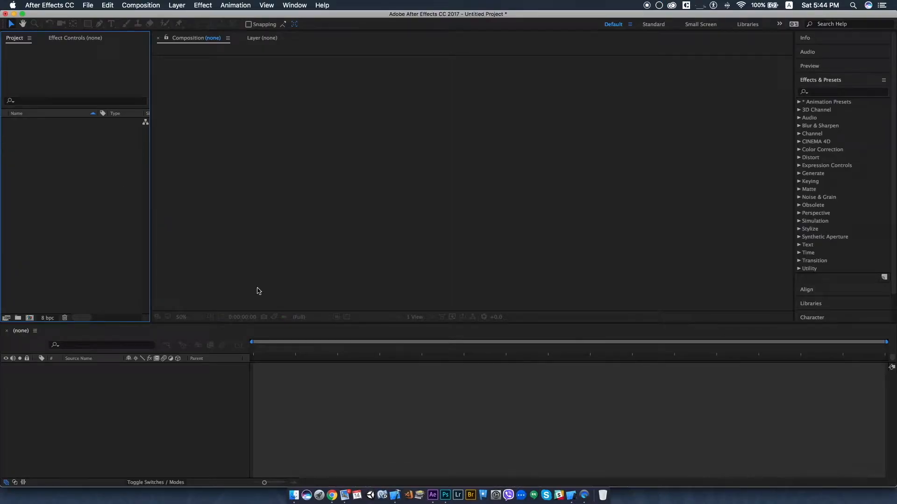
pyautogui.click(294, 495)
pyautogui.click(331, 495)
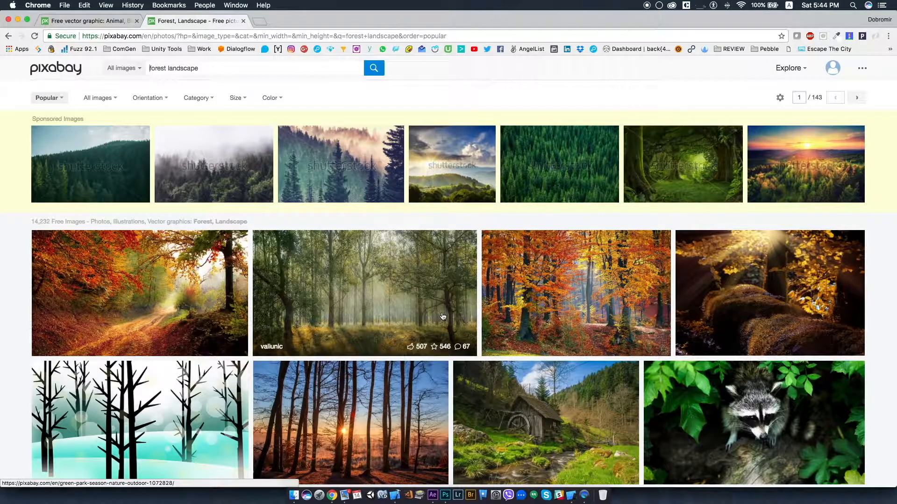
pyautogui.scroll(-2, 548, 284)
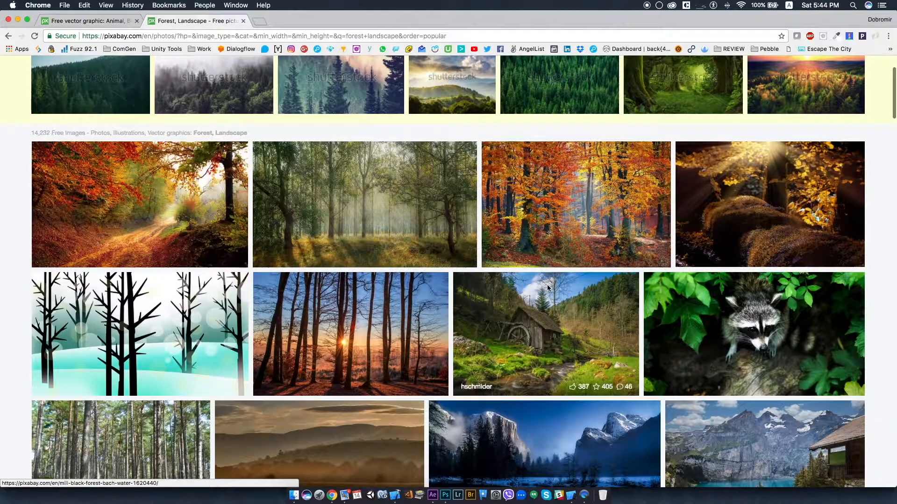
pyautogui.click(559, 330)
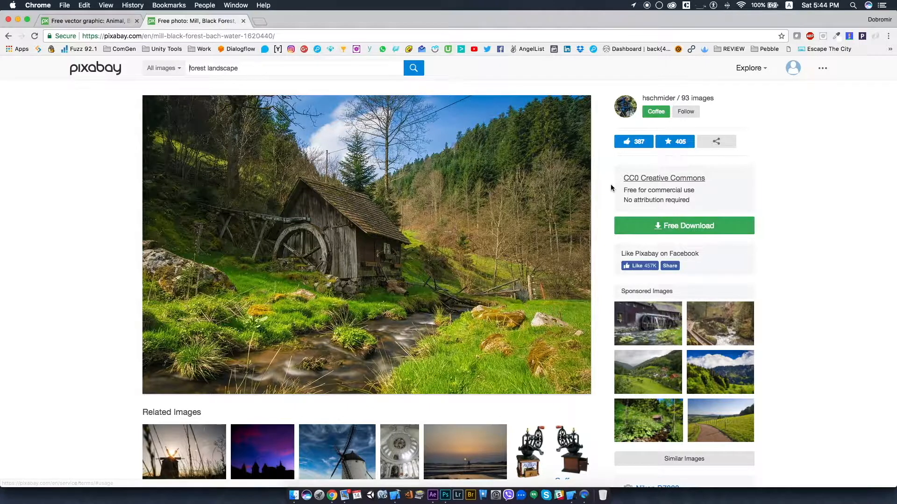
pyautogui.click(685, 228)
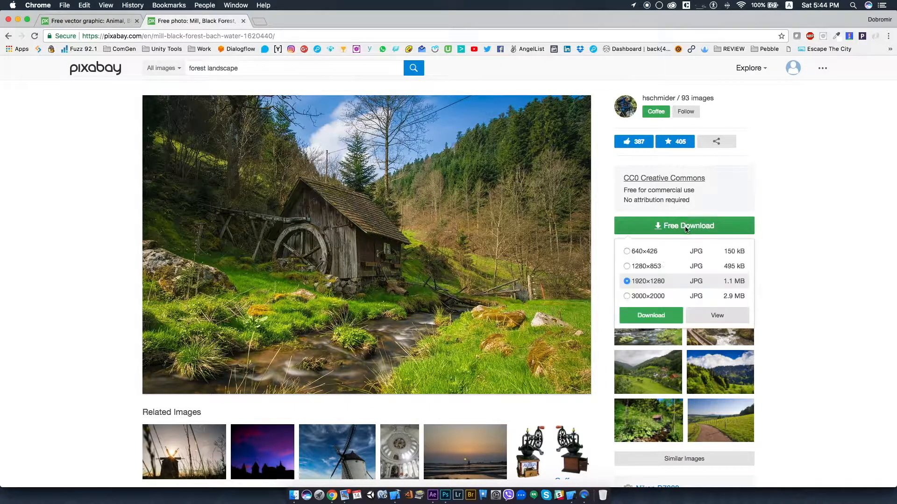
pyautogui.click(663, 315)
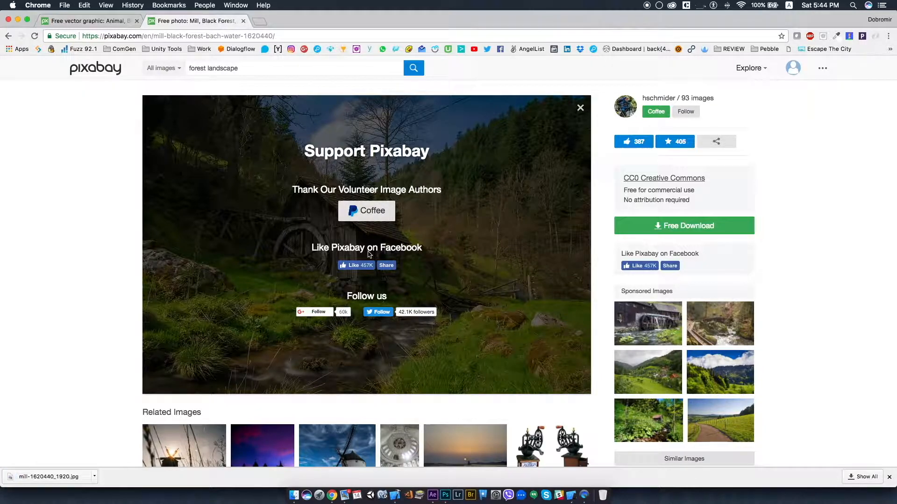
pyautogui.click(741, 242)
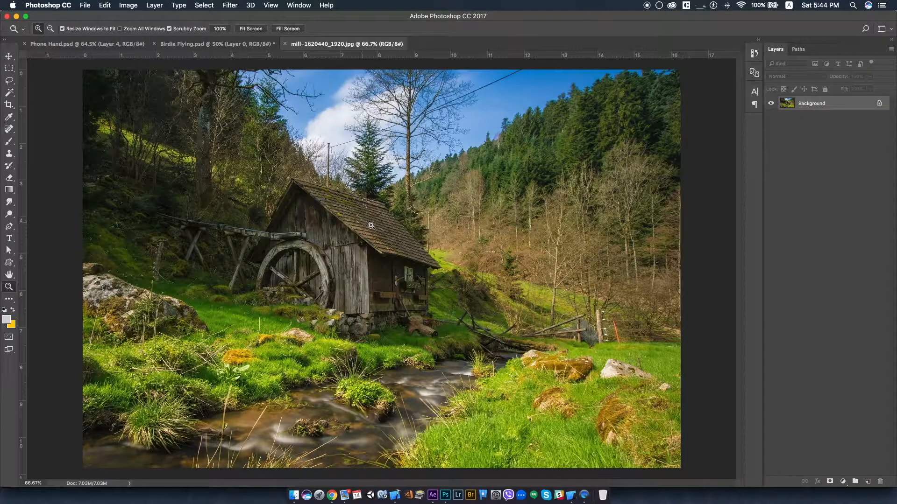
pyautogui.click(332, 495)
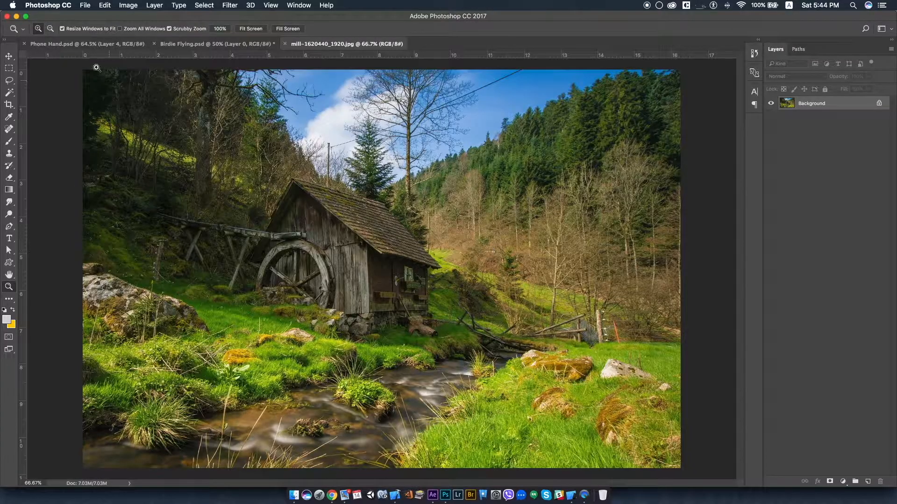
# - Examine the bird layers in Birdie Flying.psd by toggling their visibility, and view the Phone Hand.psd artwork
pyautogui.click(183, 43)
pyautogui.moveTo(771, 122); pyautogui.dragTo(772, 105)
pyautogui.click(771, 139)
pyautogui.click(772, 139)
pyautogui.click(772, 122)
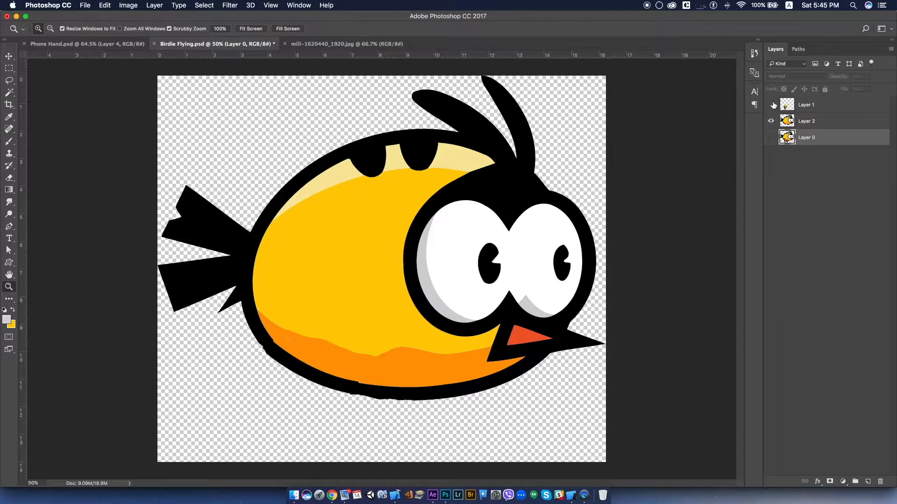
pyautogui.click(772, 105)
pyautogui.click(772, 121)
pyautogui.click(771, 121)
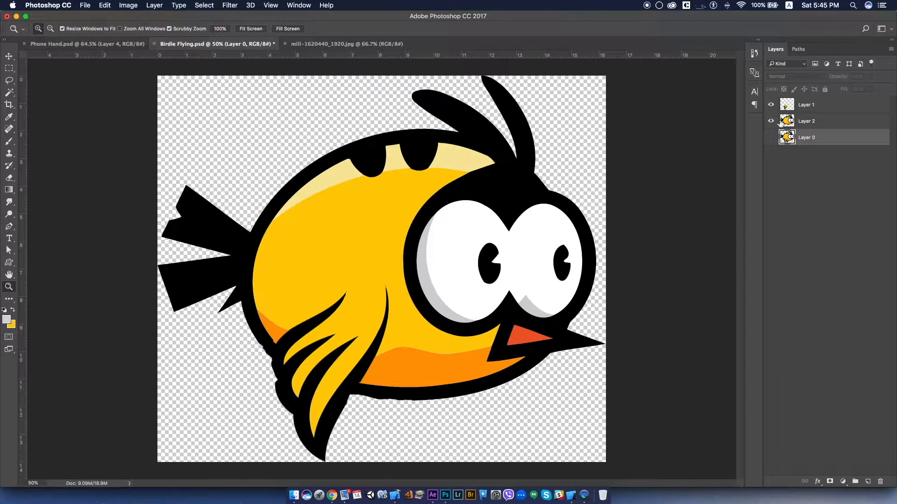
pyautogui.click(88, 44)
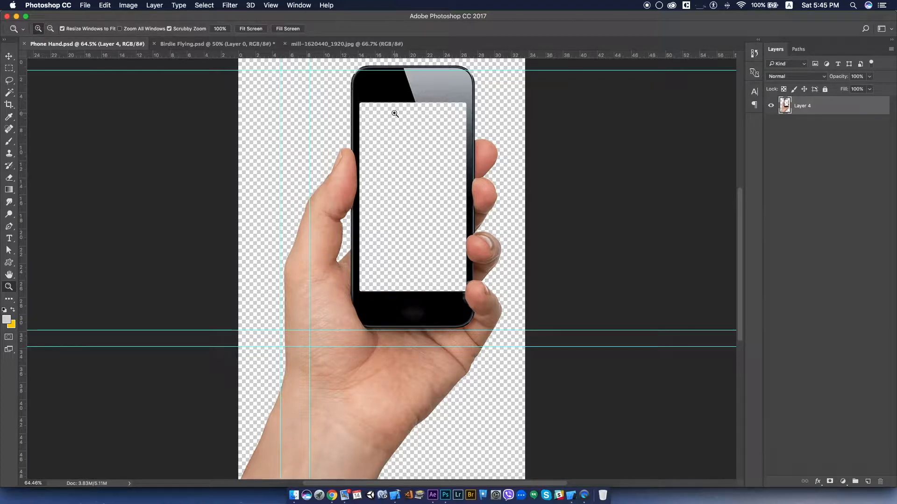
# - Export the mill photo as "Back Ground.jpg" into the Episode 46 project folder
pyautogui.click(307, 44)
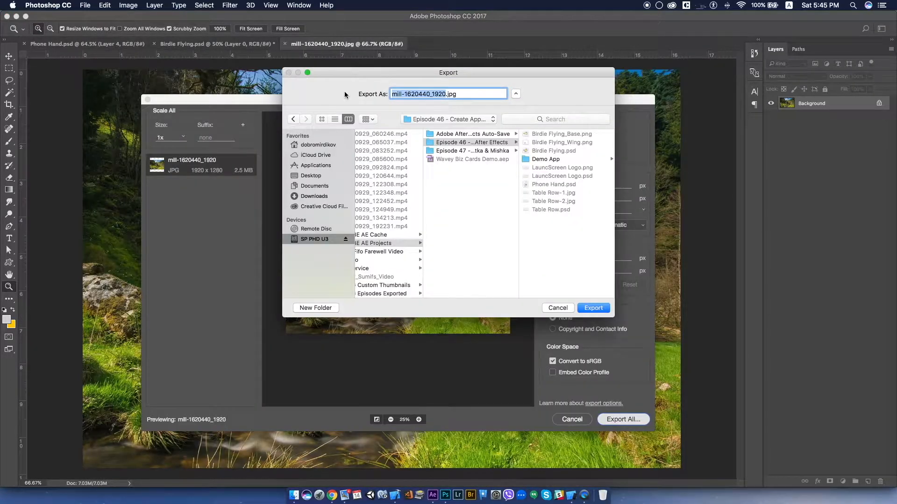
pyautogui.write('Va')
pyautogui.press('BackSpace')
pyautogui.press('BackSpace')
pyautogui.write('Back Gr')
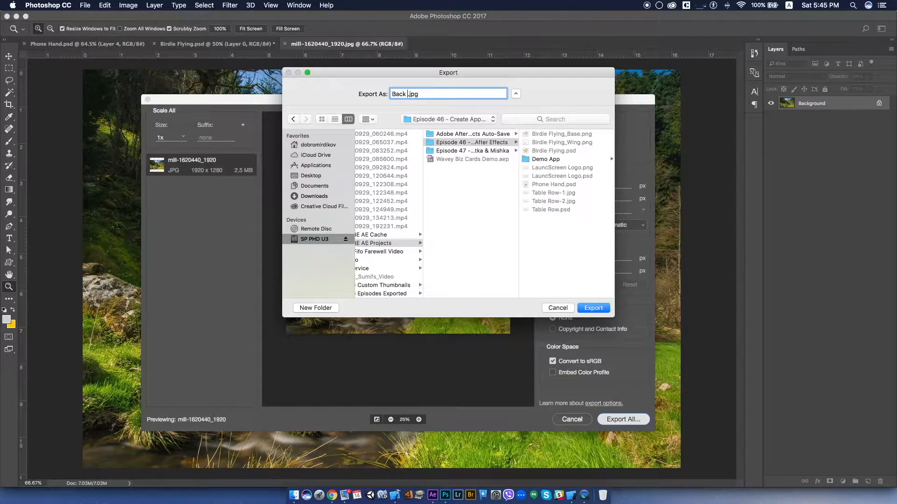
pyautogui.write('ound')
pyautogui.press('Return')
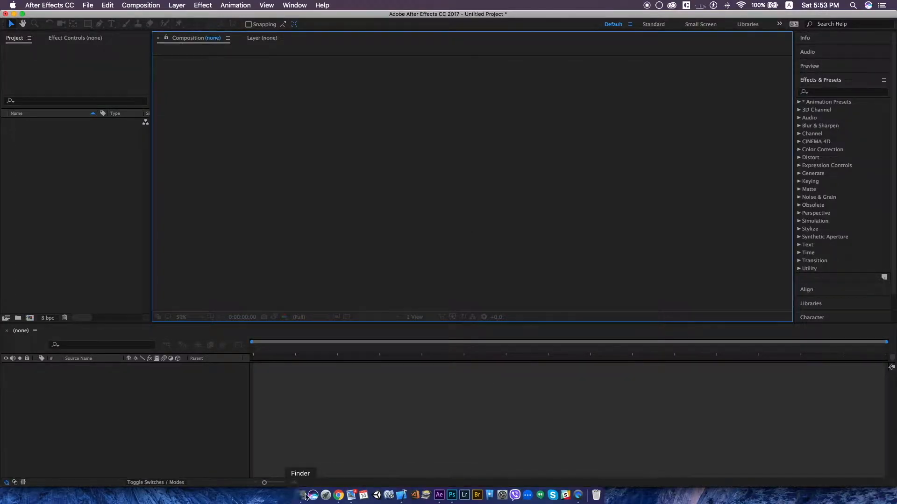
# - Import Back Ground.jpg, Birdie Flying_Base.png, Birdie Flying_Wing.png, Kap1.mp4 and Phone Hand.psd from Finder into the After Effects project
pyautogui.click(301, 495)
pyautogui.click(534, 206)
pyautogui.keyDown('super'); pyautogui.click(578, 218); pyautogui.keyUp('super')
pyautogui.keyDown('super'); pyautogui.click(623, 214); pyautogui.keyUp('super')
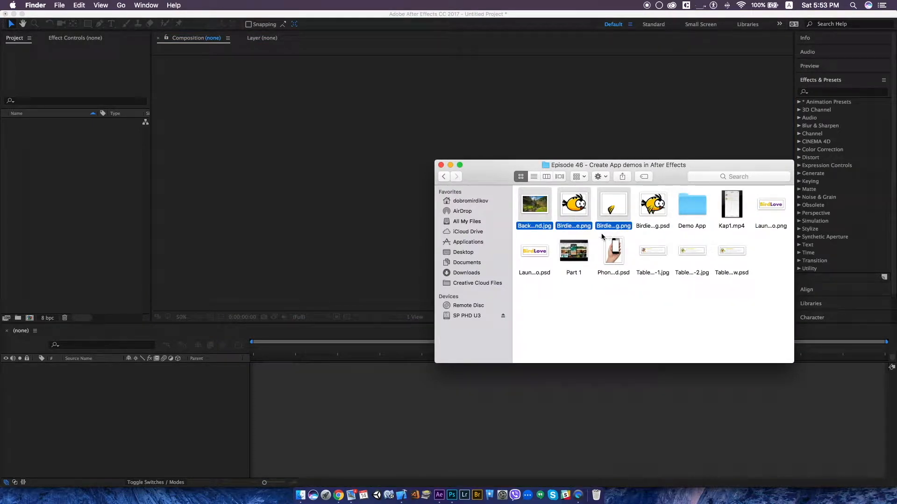
pyautogui.keyDown('super'); pyautogui.click(732, 206); pyautogui.keyUp('super')
pyautogui.keyDown('super'); pyautogui.click(620, 262); pyautogui.keyUp('super')
pyautogui.moveTo(537, 212); pyautogui.dragTo(64, 173)
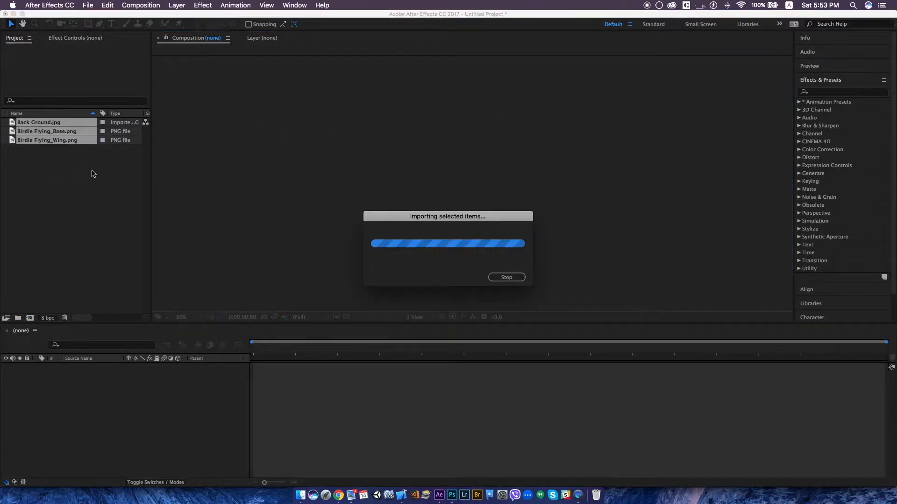
pyautogui.click(66, 230)
# - Create a new composition from Back Ground.jpg
pyautogui.moveTo(45, 123); pyautogui.dragTo(119, 395)
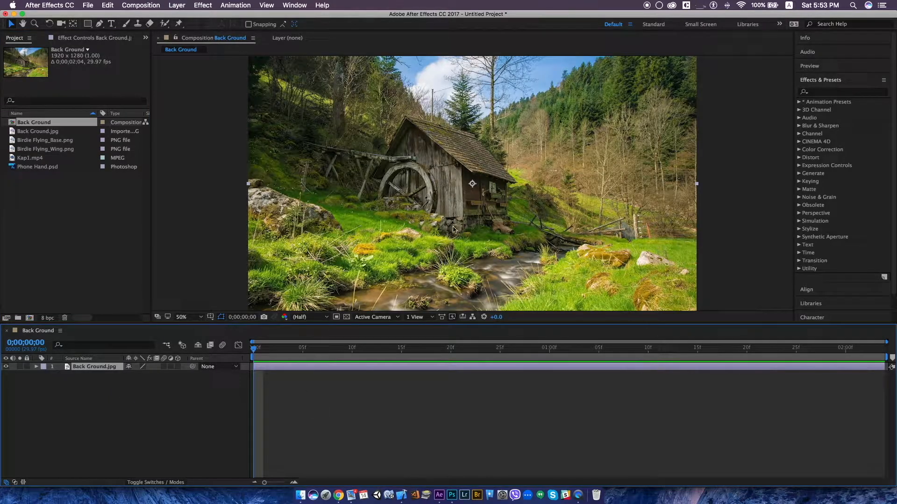
pyautogui.scroll(2, 552, 220)
pyautogui.scroll(-4, 550, 220)
pyautogui.scroll(2, 547, 221)
pyautogui.scroll(-2, 548, 221)
# - Place Phone Hand.psd above the background in the left half of the scene and lock the Back Ground.jpg layer
pyautogui.moveTo(38, 167); pyautogui.dragTo(100, 367)
pyautogui.moveTo(471, 199); pyautogui.dragTo(417, 218)
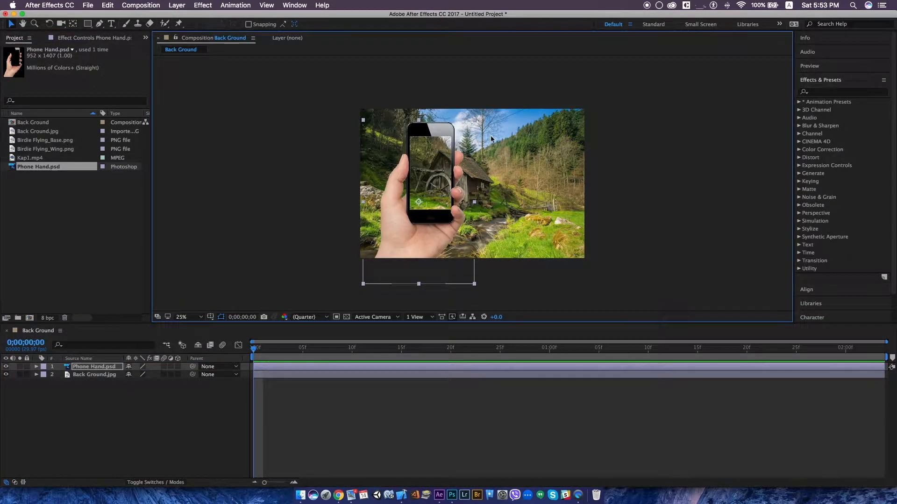
pyautogui.click(27, 375)
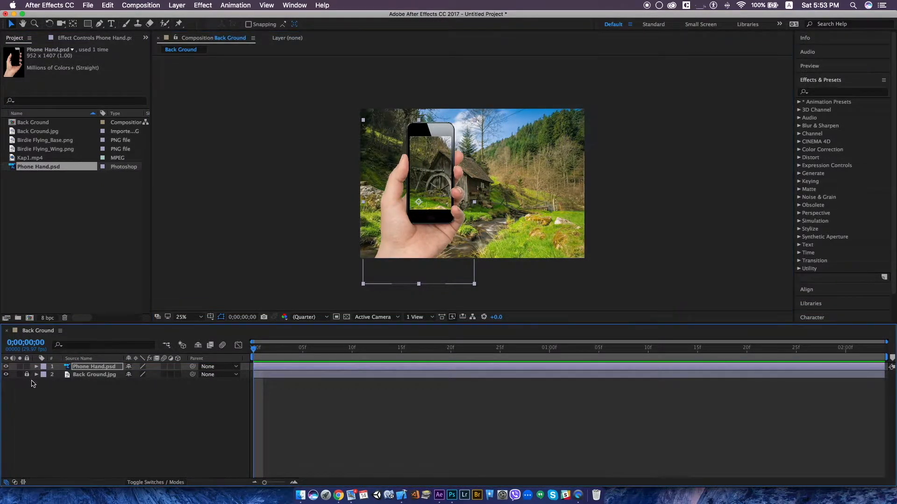
pyautogui.click(478, 225)
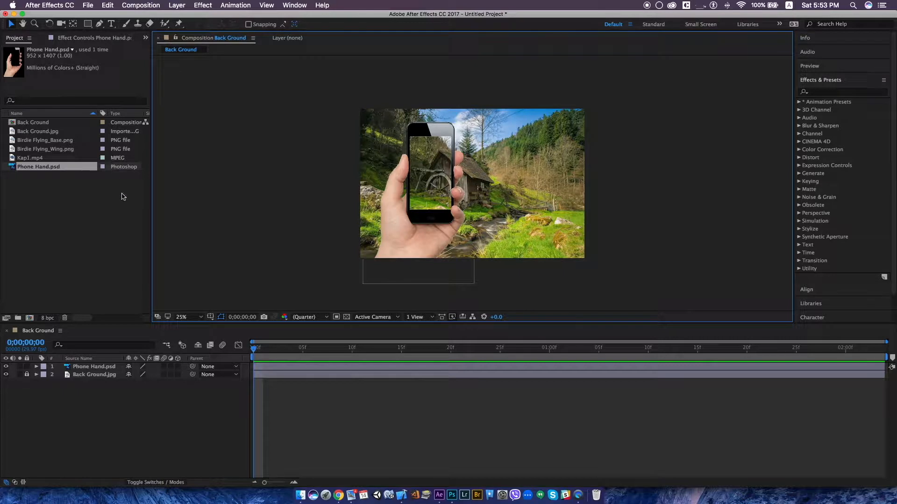
# - Find the Gaussian Blur effect and apply it to the unlocked Back Ground.jpg layer
pyautogui.click(825, 92)
pyautogui.write('blur')
pyautogui.click(835, 285)
pyautogui.moveTo(134, 389); pyautogui.dragTo(94, 377)
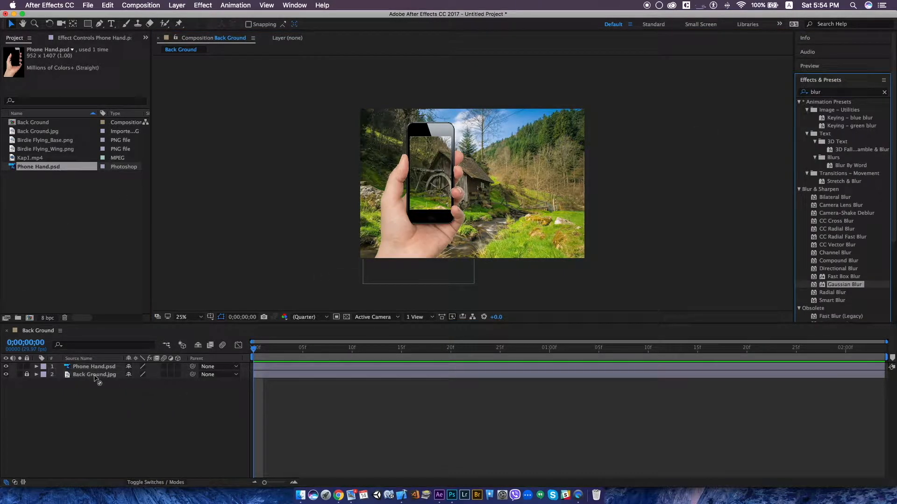
pyautogui.click(26, 376)
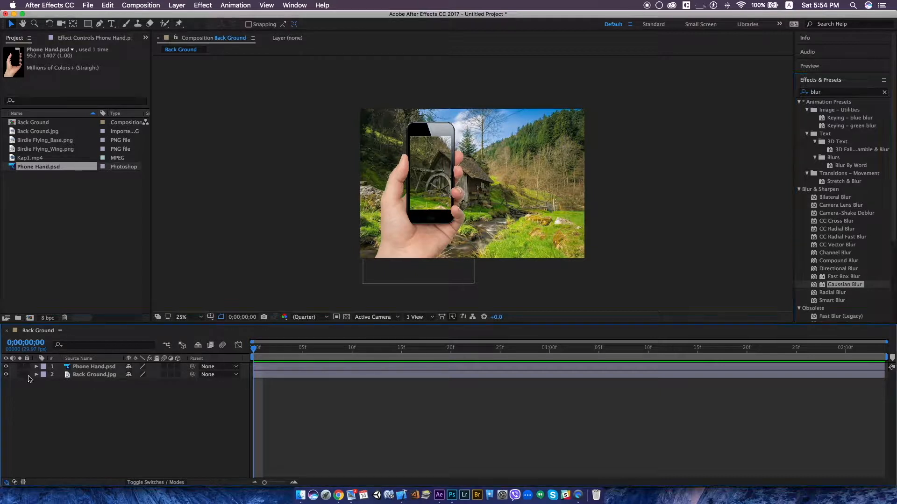
pyautogui.click(848, 287)
pyautogui.moveTo(848, 288); pyautogui.dragTo(94, 376)
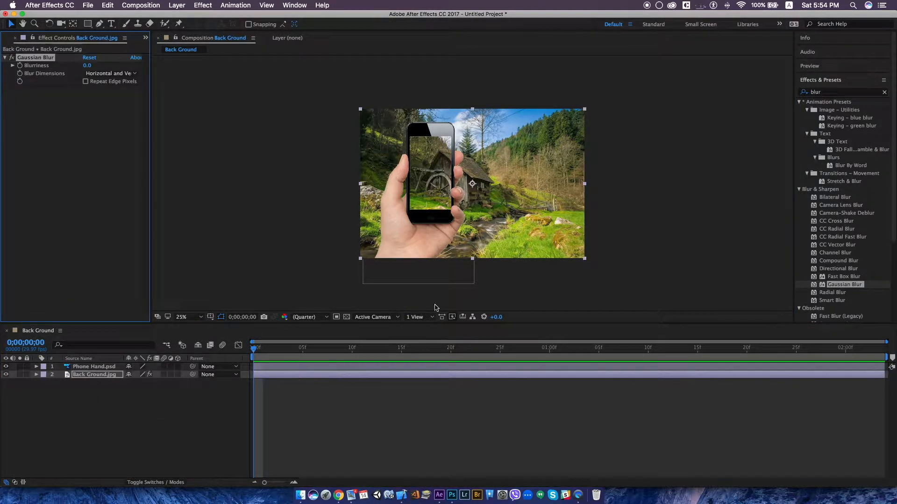
# - Set the background's Gaussian Blur blurriness to 15 and lock the Back Ground.jpg layer
pyautogui.click(87, 66)
pyautogui.write('10')
pyautogui.press('Return')
pyautogui.click(88, 66)
pyautogui.write('15')
pyautogui.press('Return')
pyautogui.click(27, 375)
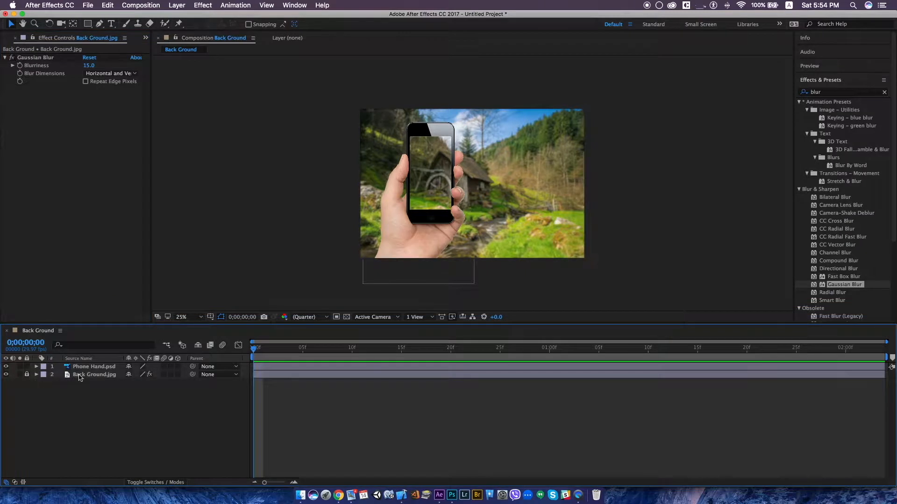
# - Insert Kap1.mp4 between the phone and background layers and position it behind the phone's screen opening
pyautogui.press('F3')
pyautogui.moveTo(35, 160); pyautogui.dragTo(115, 377)
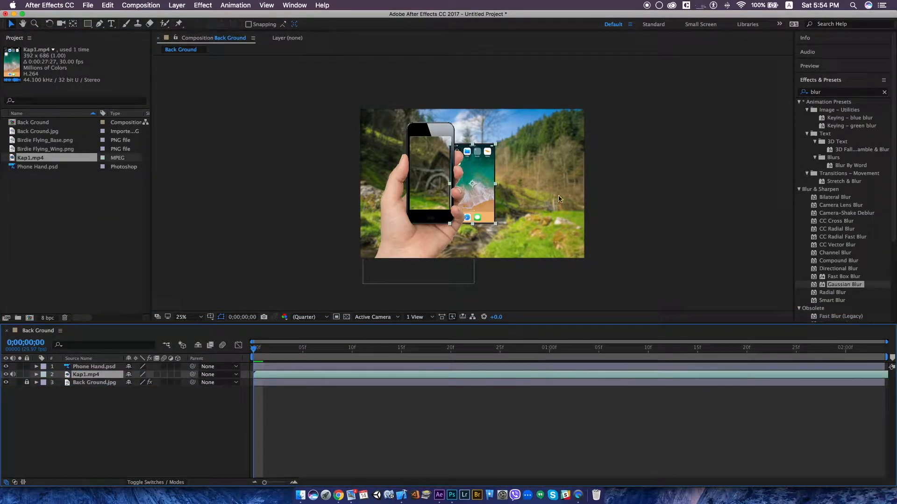
pyautogui.press('.')
pyautogui.moveTo(488, 165); pyautogui.dragTo(408, 149)
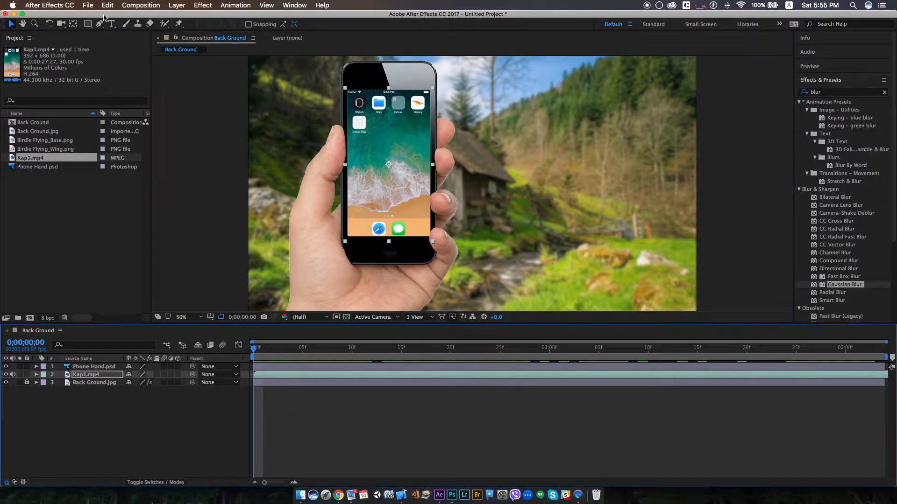
# - Set the Back Ground composition's duration to 30 seconds and show its full length in the timeline
pyautogui.click(143, 10)
pyautogui.click(187, 28)
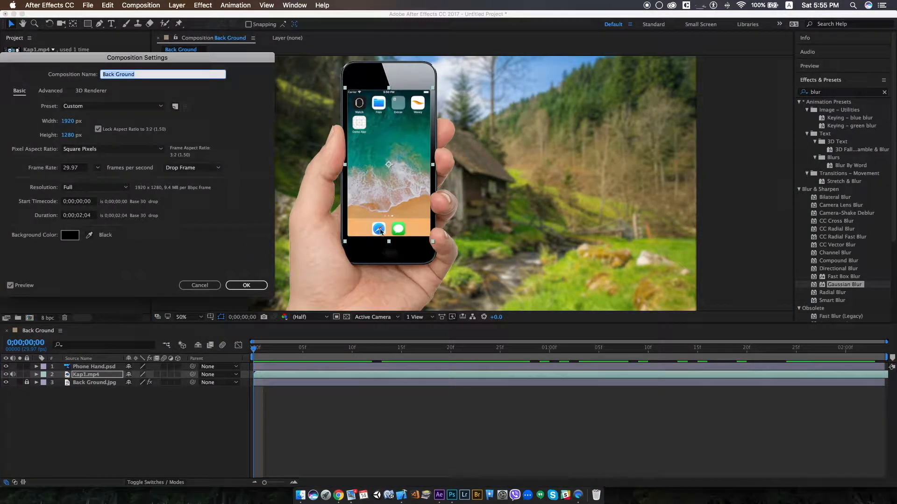
pyautogui.click(93, 216)
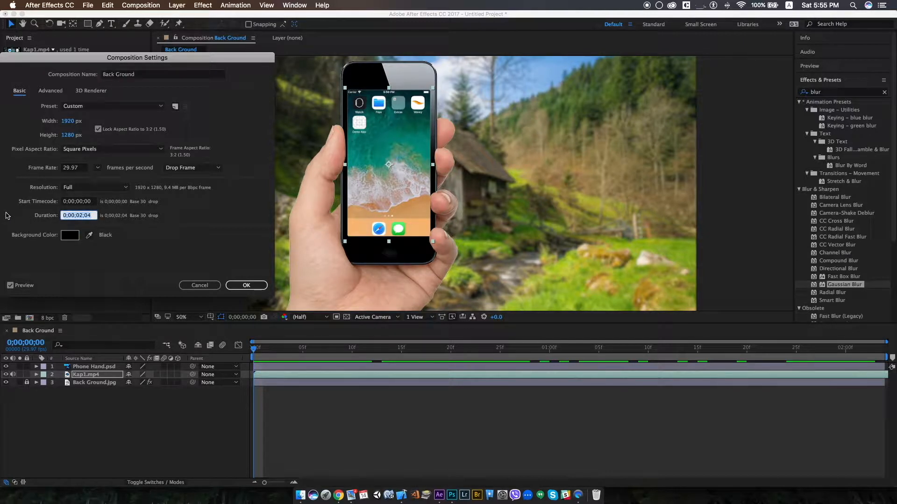
pyautogui.write('3000')
pyautogui.press('Tab')
pyautogui.press('Return')
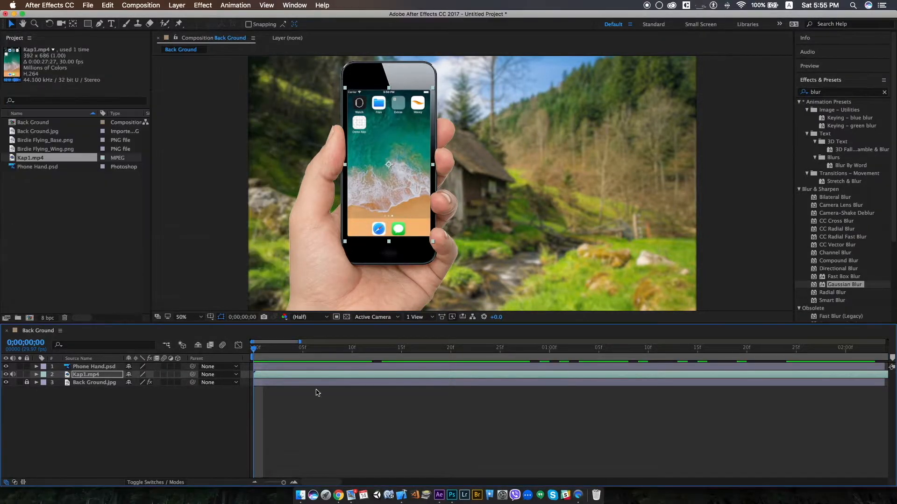
pyautogui.moveTo(301, 343); pyautogui.dragTo(894, 343)
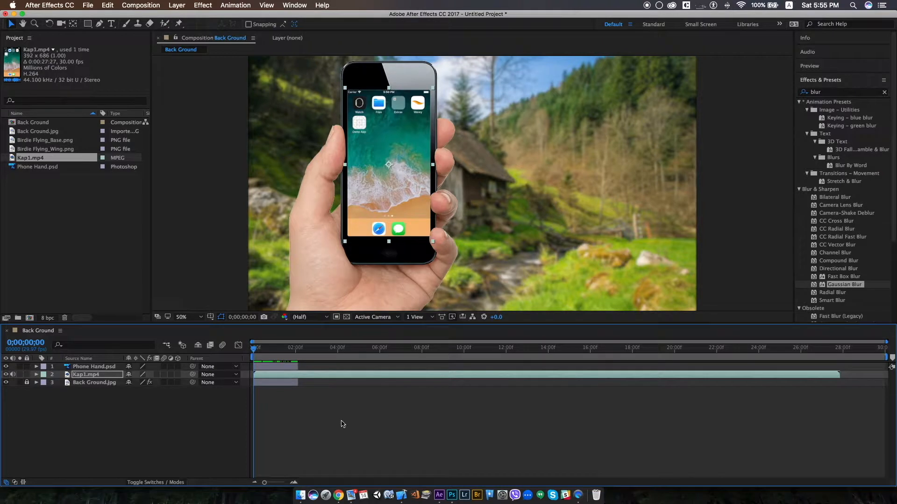
# - Extend the Phone Hand.psd and Back Ground.jpg layers to the end of the 30-second composition
pyautogui.moveTo(298, 367); pyautogui.dragTo(894, 374)
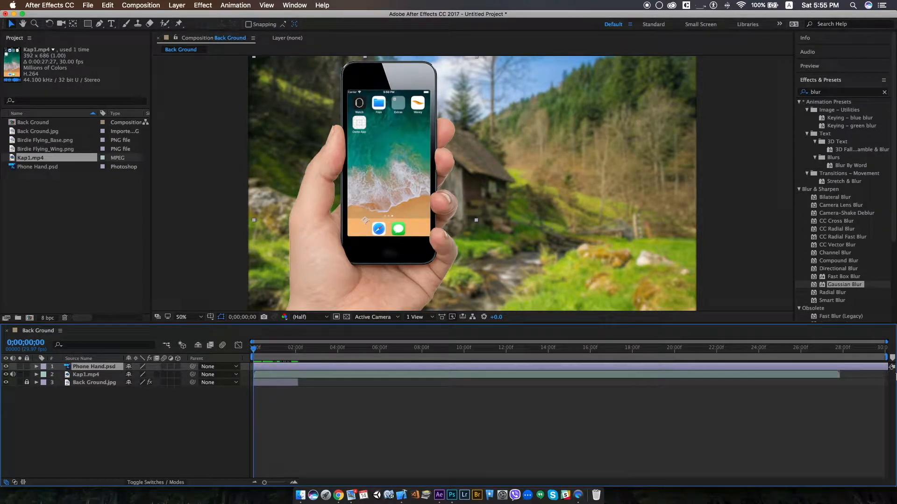
pyautogui.click(855, 421)
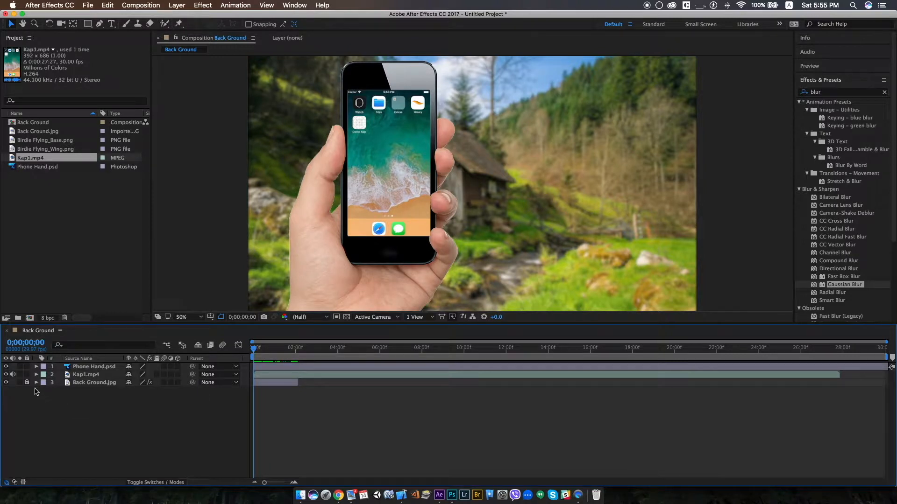
pyautogui.moveTo(298, 383); pyautogui.dragTo(887, 383)
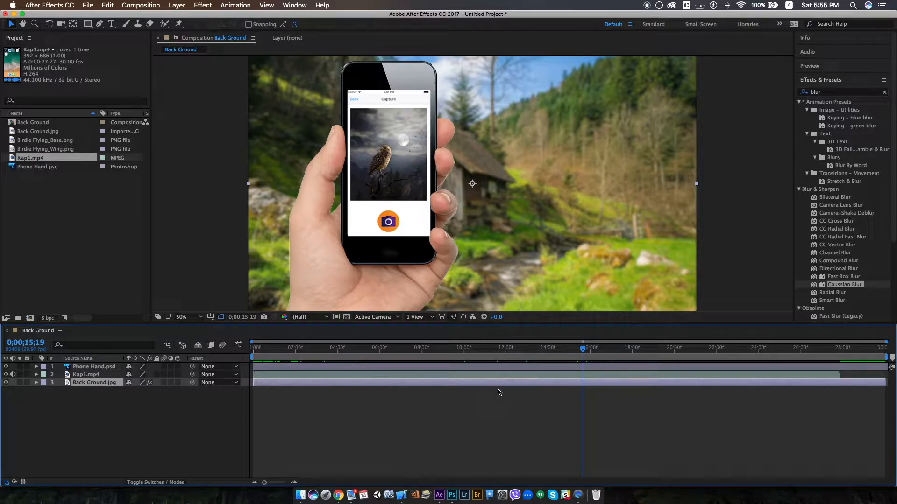
# - Insert Birdie Flying_Base.png and Birdie Flying_Wing.png above the Phone Hand.psd layer and trim both layers' starts to 0;00;24;23
pyautogui.scroll(1, 442, 184)
pyautogui.scroll(-1, 421, 172)
pyautogui.moveTo(601, 350); pyautogui.dragTo(778, 351)
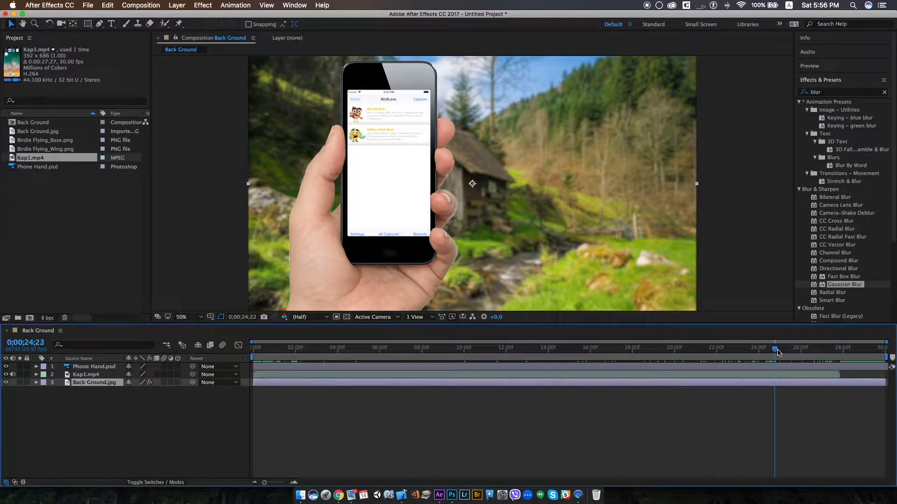
pyautogui.click(95, 368)
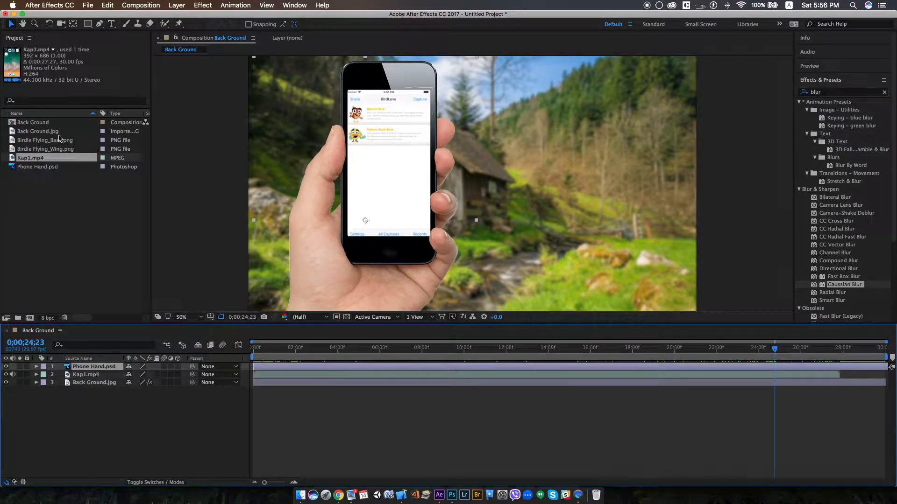
pyautogui.moveTo(46, 148); pyautogui.dragTo(120, 364)
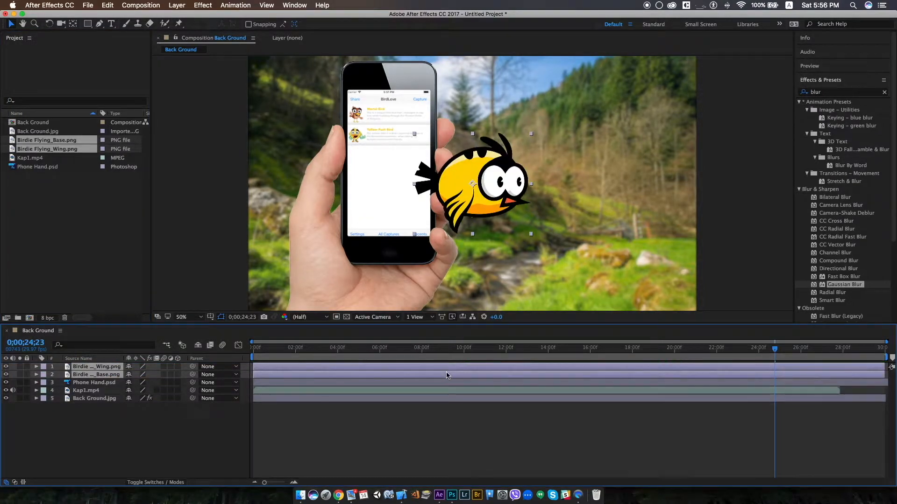
pyautogui.hotkey('alt', '[')
# - Shrink the bird, place it over the phone's upper right edge, and pre-compose both bird layers as Bird Flying
pyautogui.moveTo(531, 134); pyautogui.dragTo(446, 136)
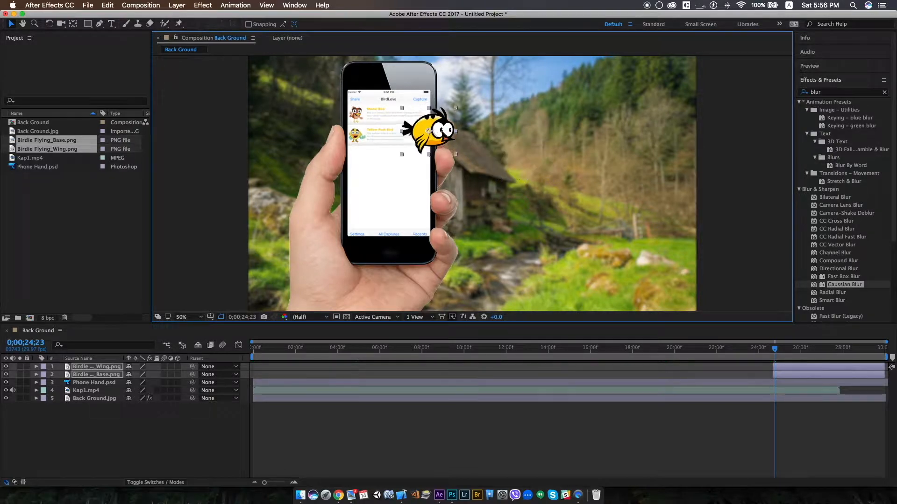
pyautogui.click(97, 371)
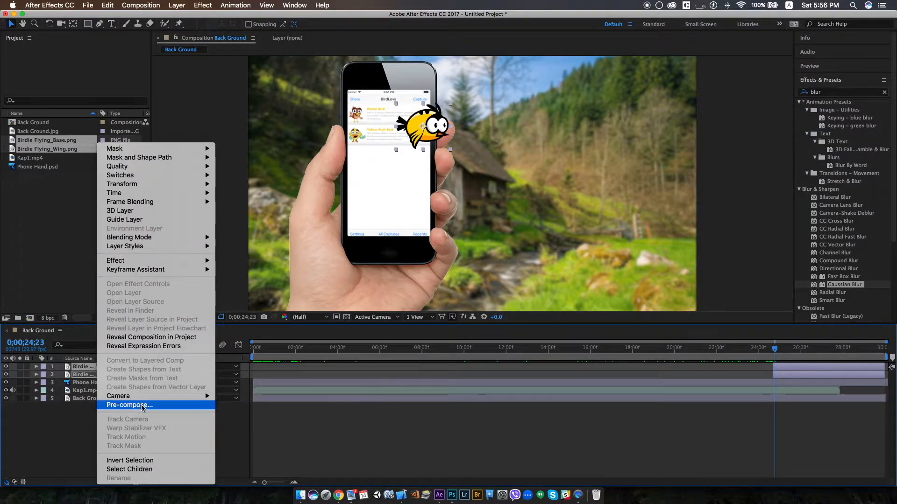
pyautogui.click(129, 405)
pyautogui.write('Bird Flying')
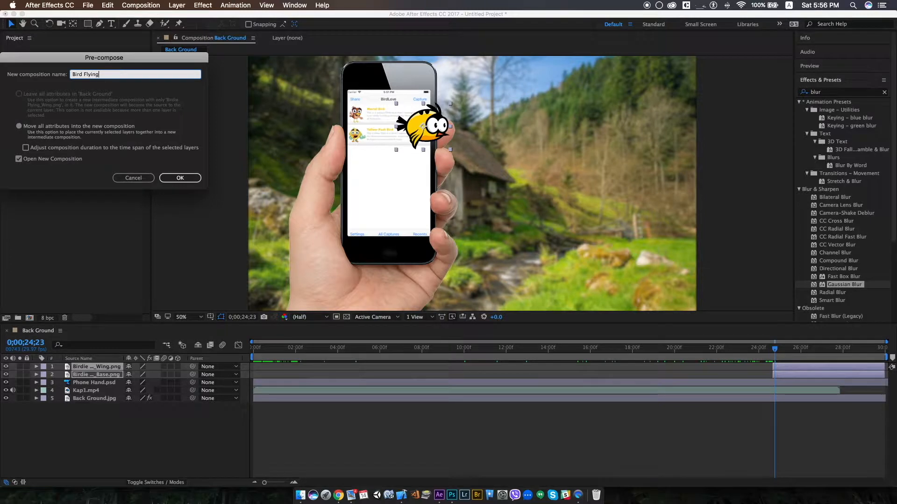
pyautogui.press('Return')
# - Draw a wavy Pen path on the Bird Flying layer from the app's second list bird to beyond the scene's right edge
pyautogui.click(36, 332)
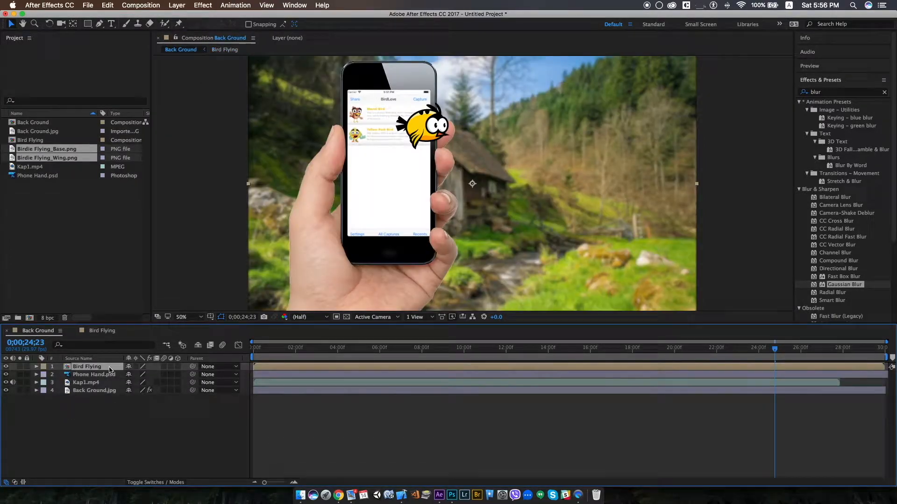
pyautogui.click(99, 24)
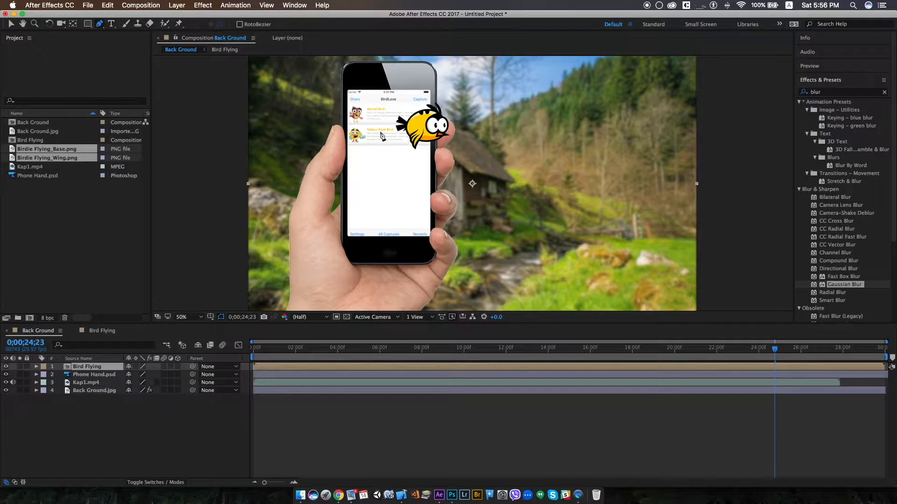
pyautogui.click(367, 140)
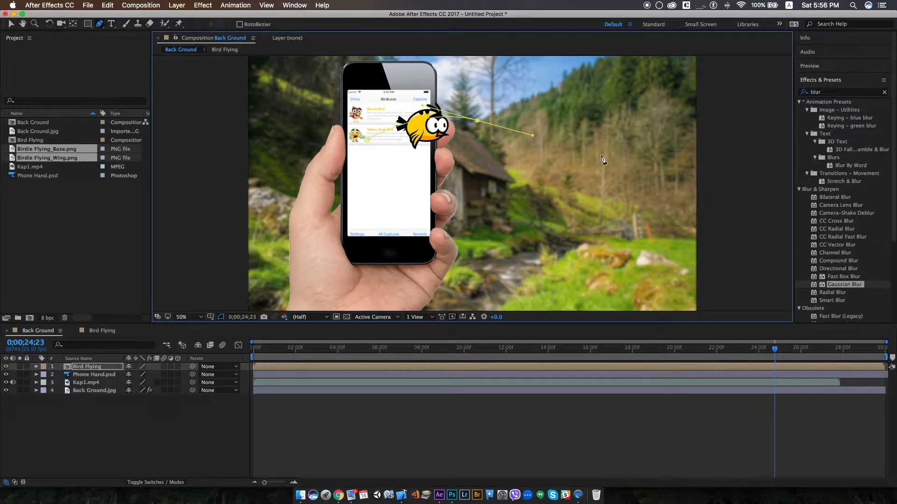
pyautogui.moveTo(600, 155); pyautogui.dragTo(658, 144)
pyautogui.moveTo(717, 118); pyautogui.dragTo(781, 148)
# - Cut the Mask Path from the Bird Flying layer, paste it into the layer's Position at 0;00;24;23, and preview the flight
pyautogui.click(37, 367)
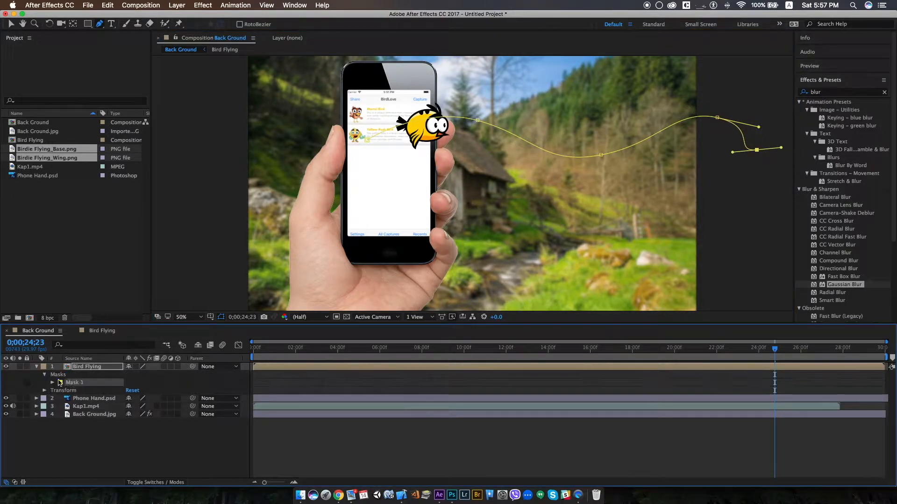
pyautogui.click(53, 383)
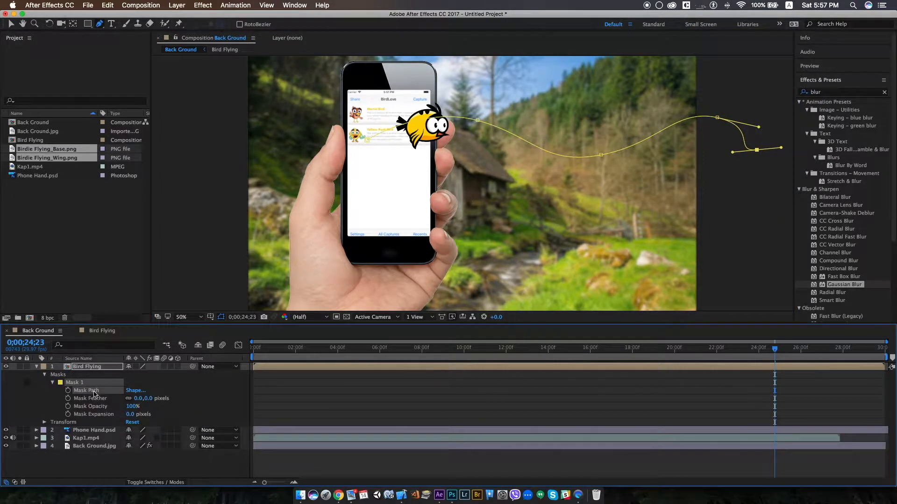
pyautogui.click(107, 5)
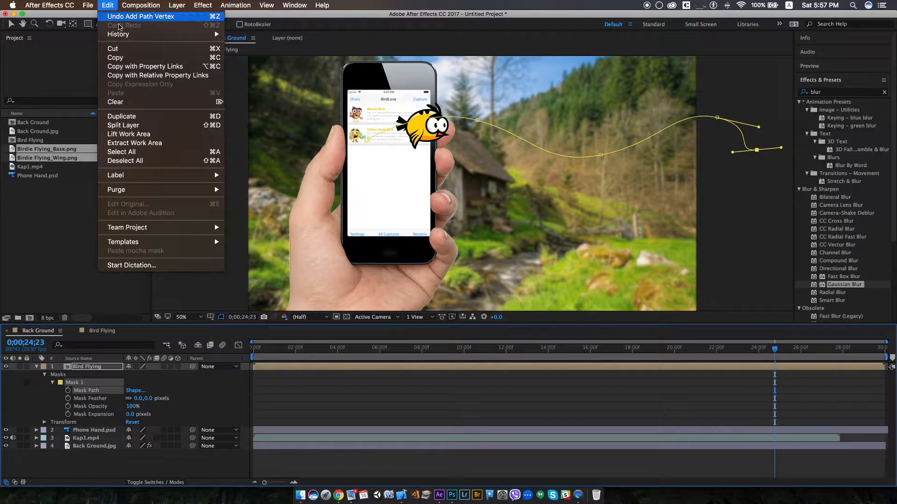
pyautogui.click(124, 50)
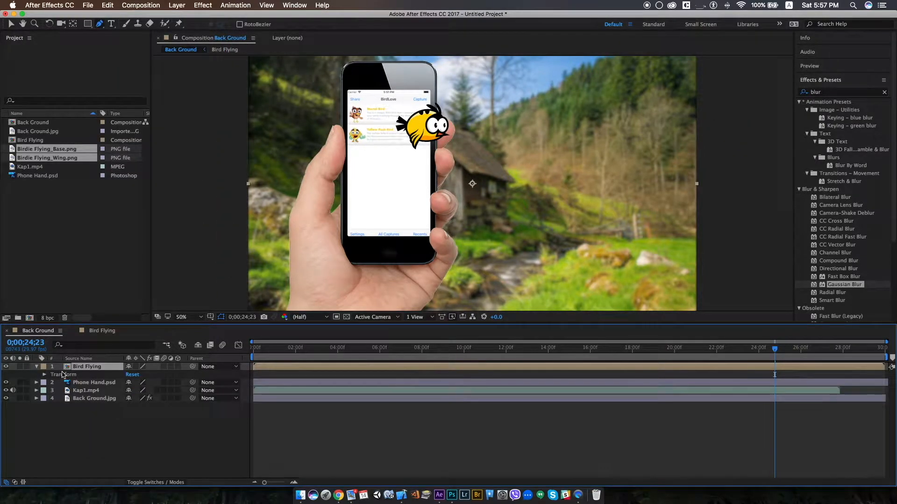
pyautogui.click(44, 375)
pyautogui.click(79, 392)
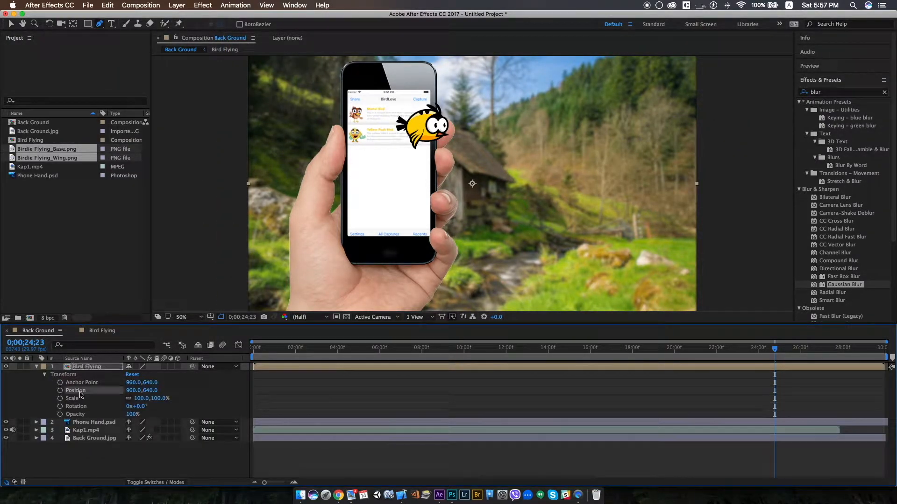
pyautogui.click(107, 5)
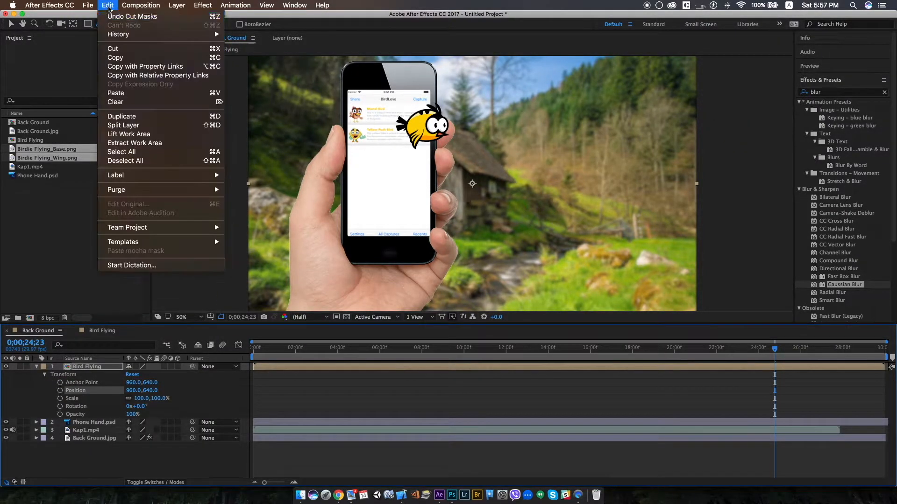
pyautogui.click(115, 93)
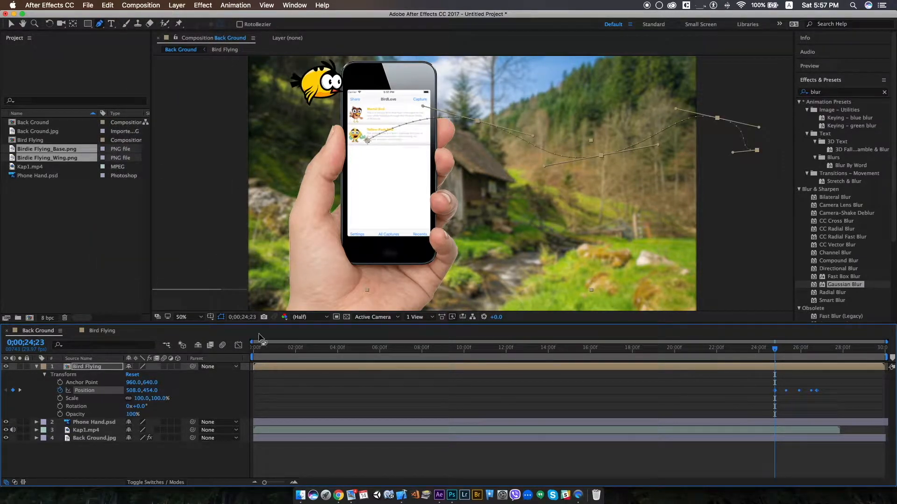
pyautogui.press('space')
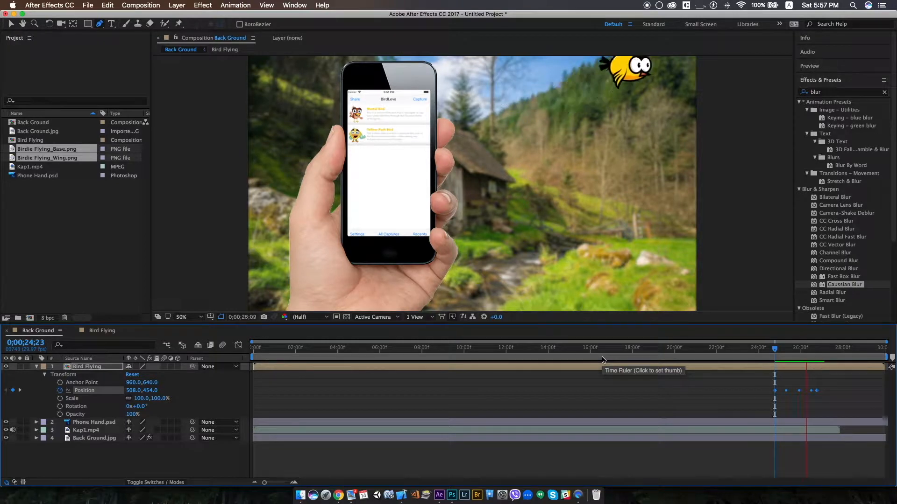
pyautogui.press('space')
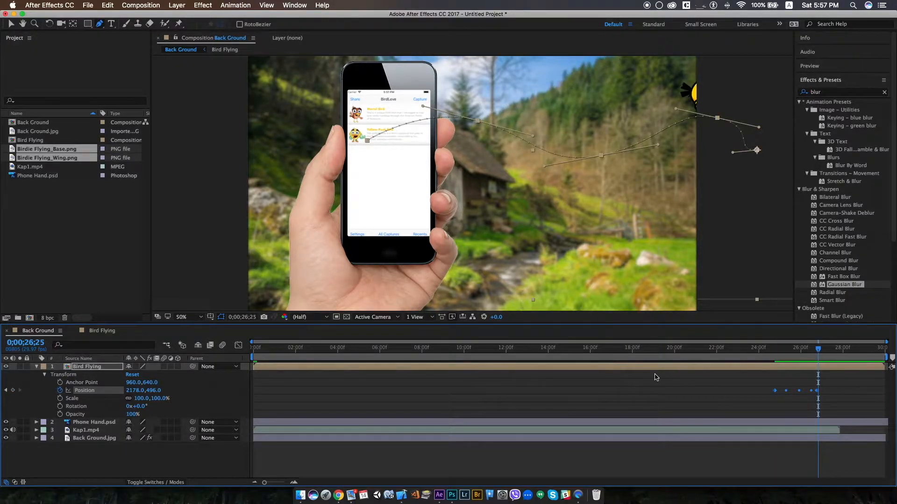
# - Pre-compose the Bird Flying layer as Bird Flying 2, moving all attributes into the new composition
pyautogui.rightClick(89, 367)
pyautogui.click(166, 403)
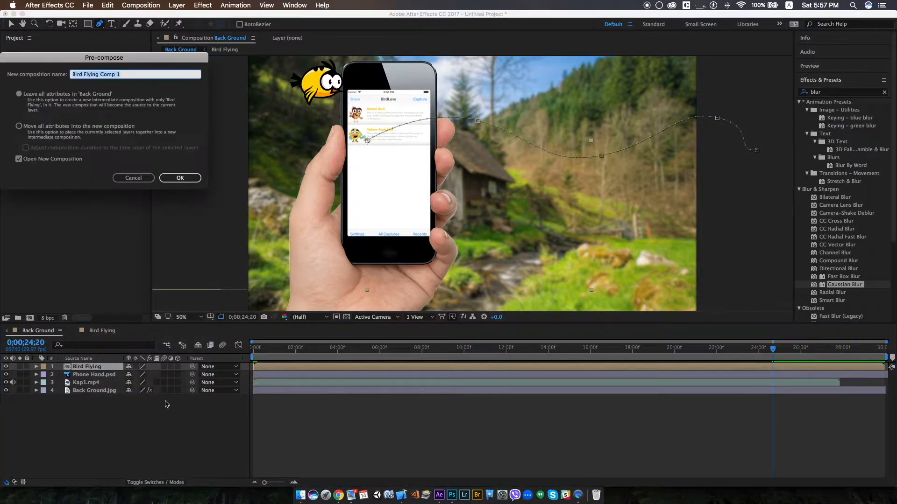
pyautogui.click(17, 127)
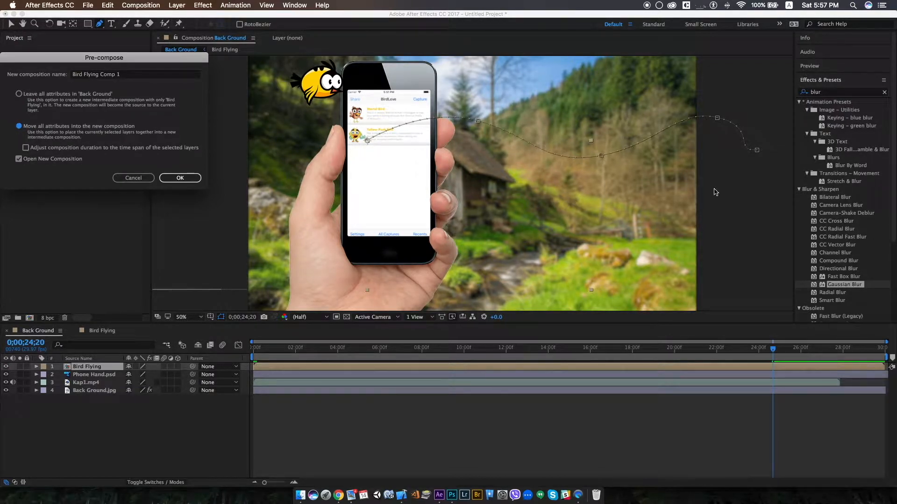
pyautogui.click(126, 77)
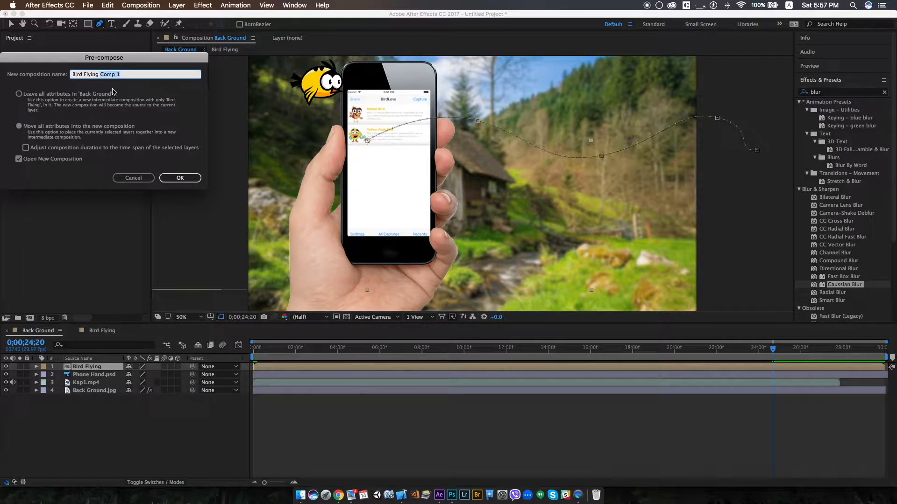
pyautogui.write('2')
pyautogui.press('Return')
# - Trim Bird Flying 2 to start at 0;00;24;25 and begin the Bird Flying work area at about 0;00;24;20
pyautogui.moveTo(256, 348); pyautogui.dragTo(774, 358)
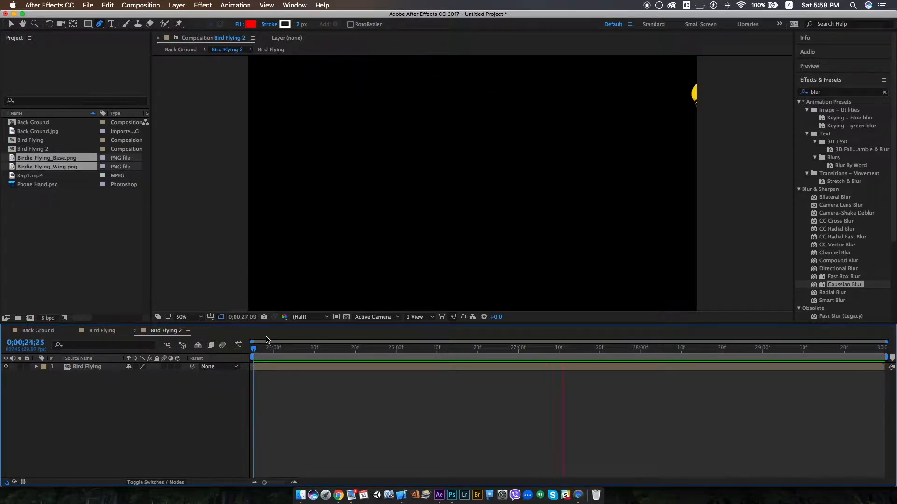
pyautogui.press('space')
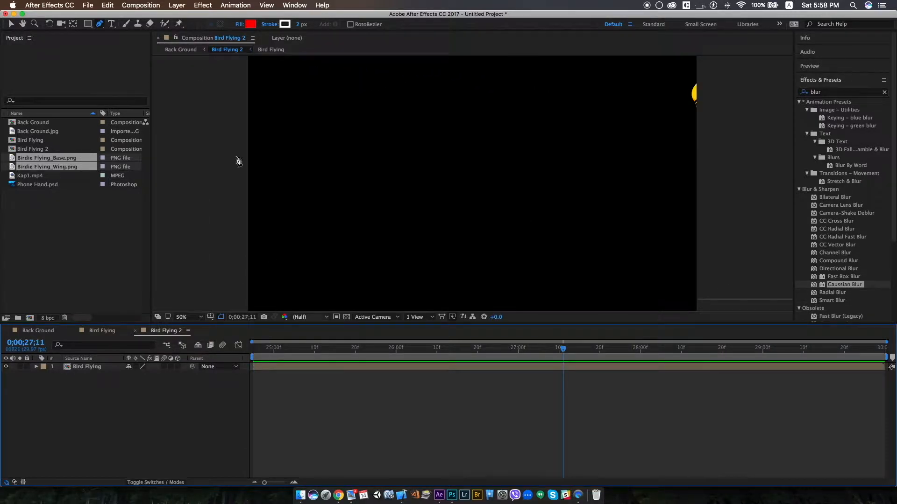
pyautogui.click(271, 49)
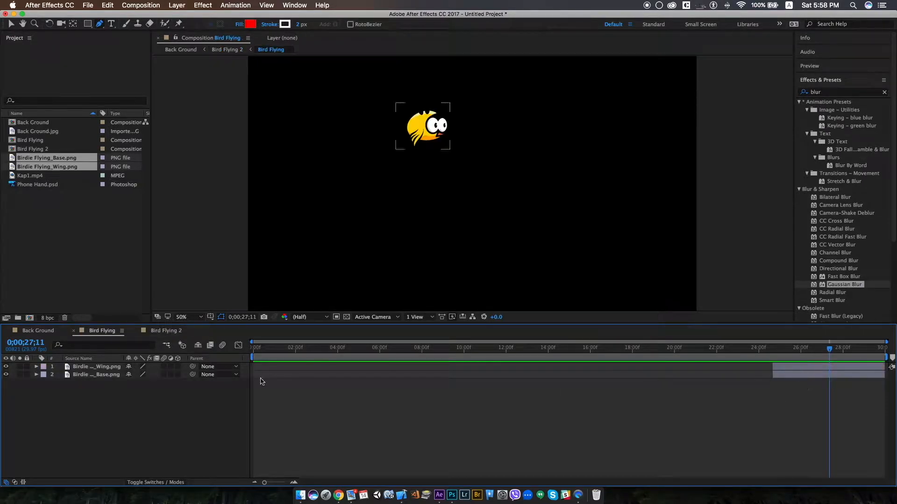
pyautogui.moveTo(253, 357); pyautogui.dragTo(768, 367)
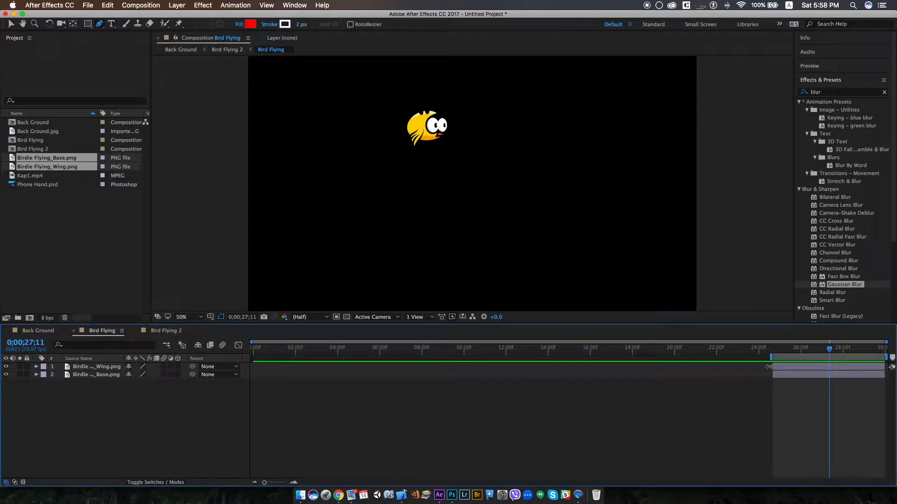
# - Check the Back Ground and trimmed bird compositions, and return to the start of the Back Ground composition
pyautogui.click(38, 330)
pyautogui.moveTo(250, 350); pyautogui.dragTo(348, 356)
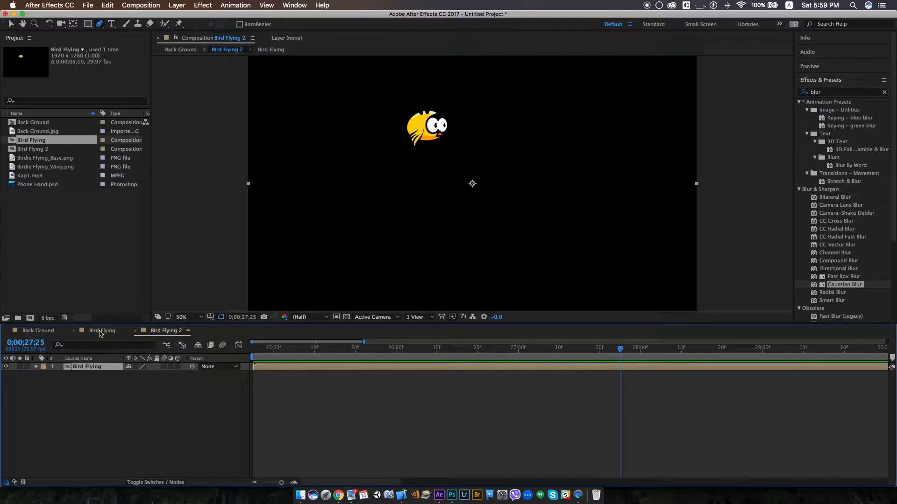
pyautogui.click(101, 332)
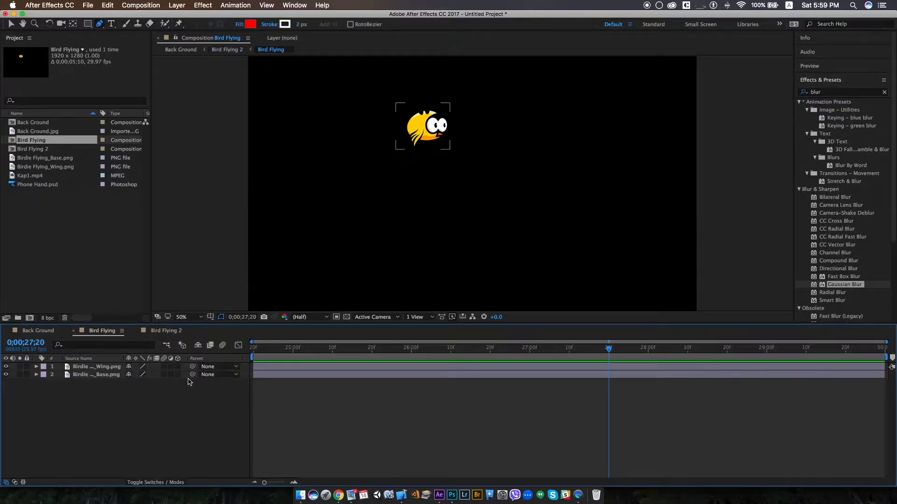
pyautogui.click(38, 330)
pyautogui.press('Home')
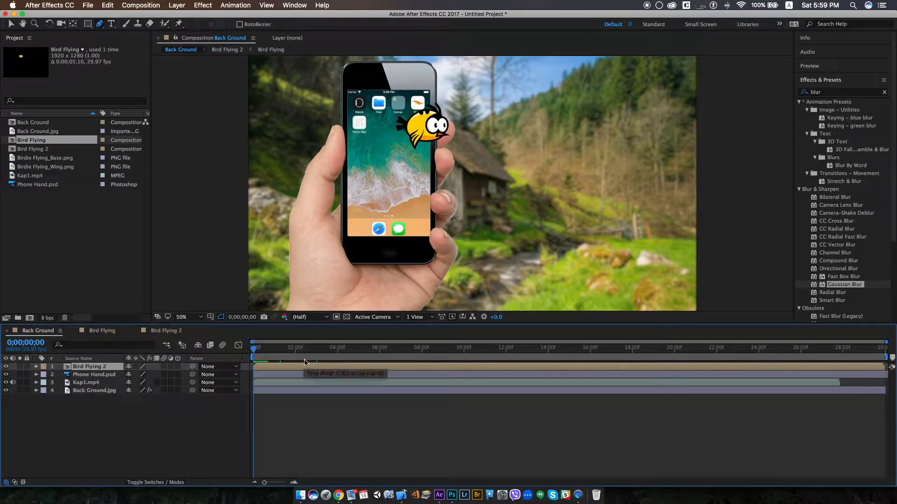
# - Trim the Bird Flying 2 composition to a work area ending where its Bird Flying layer ends
pyautogui.press('space')
pyautogui.press('space')
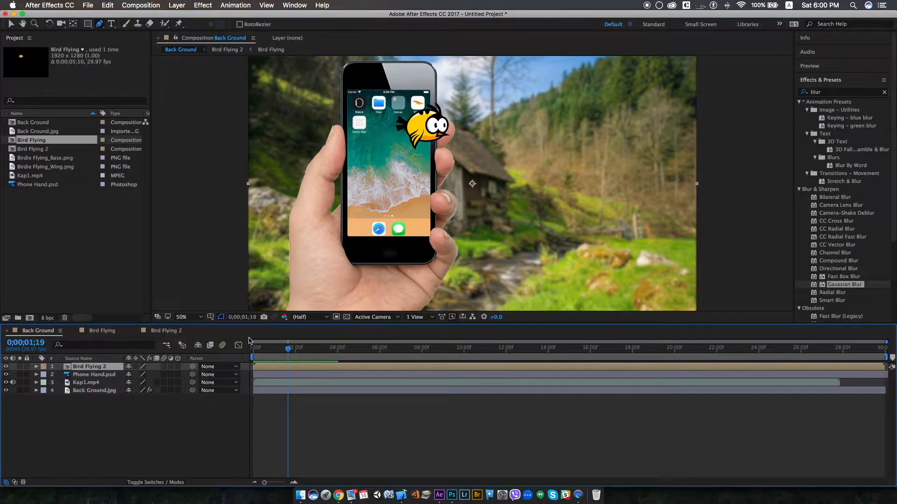
pyautogui.doubleClick(103, 368)
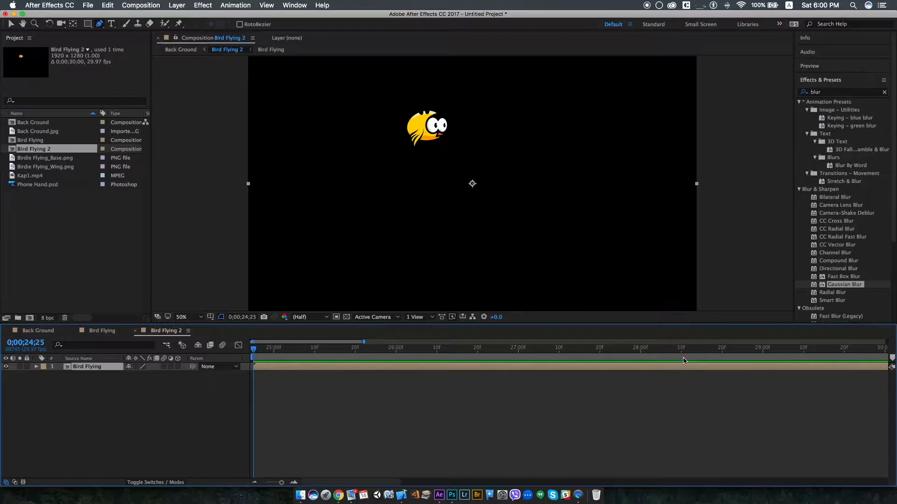
pyautogui.moveTo(363, 343); pyautogui.dragTo(886, 343)
pyautogui.click(140, 5)
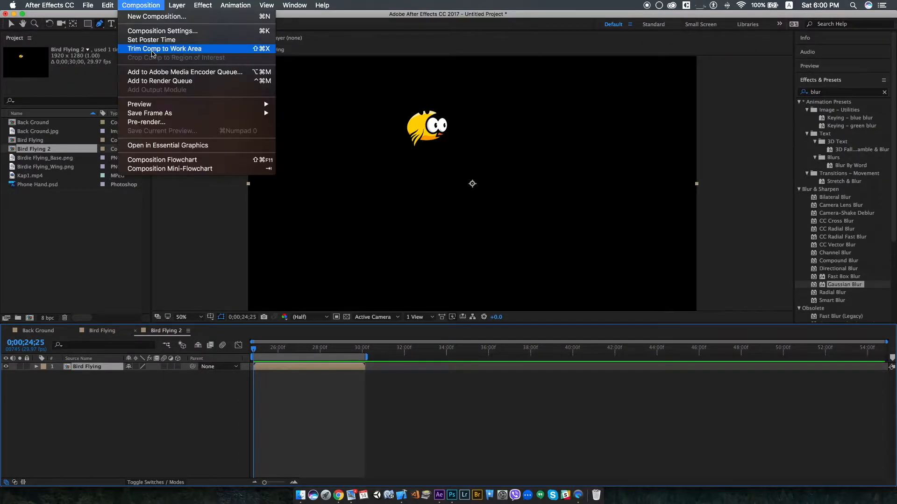
pyautogui.click(154, 48)
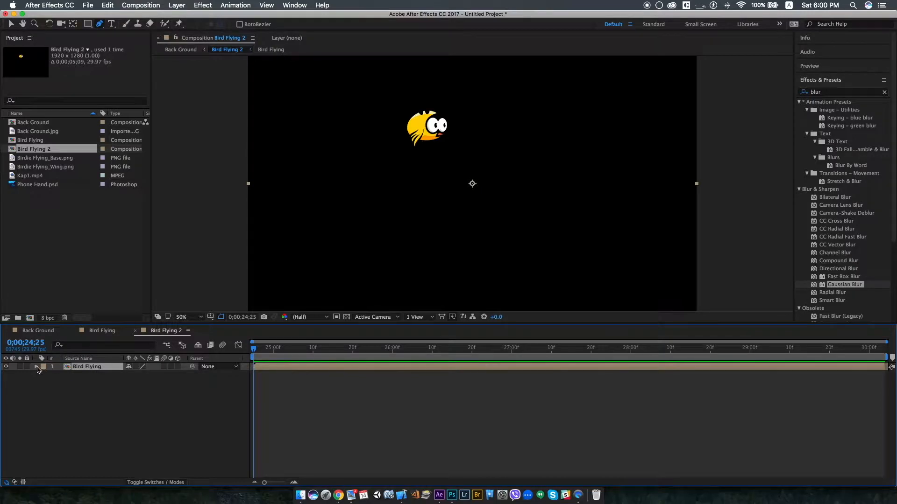
pyautogui.click(121, 81)
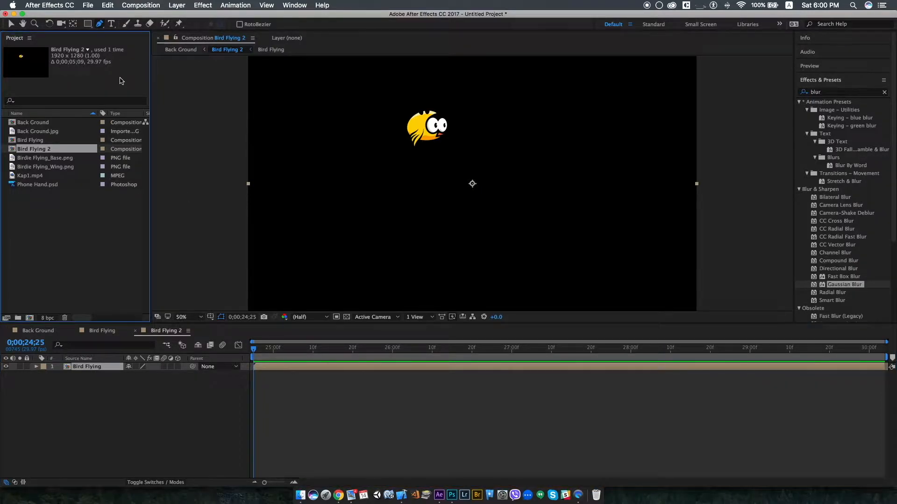
# - Move the Bird Flying layer to about 484, 742 and draw a five-point wavy mask path from its center past the frame's right edge
pyautogui.press('v')
pyautogui.moveTo(454, 110); pyautogui.dragTo(344, 134)
pyautogui.press('g')
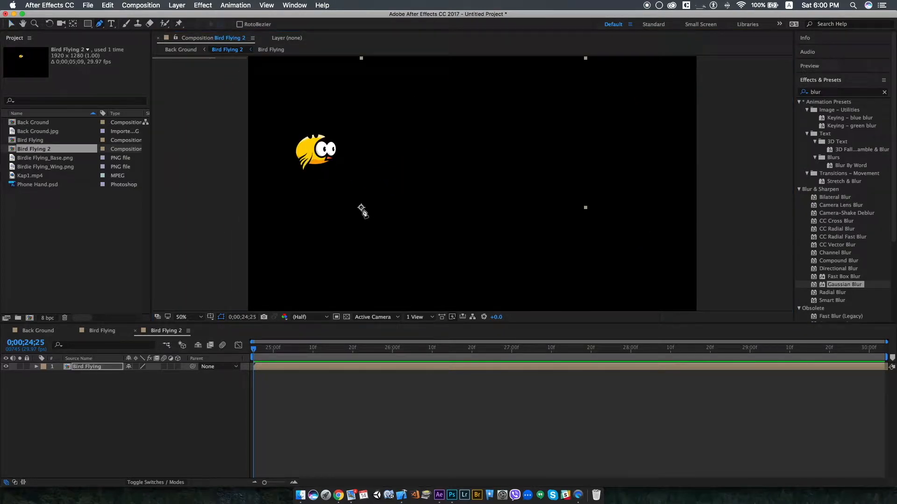
pyautogui.moveTo(361, 208); pyautogui.dragTo(398, 200)
pyautogui.click(473, 196)
pyautogui.moveTo(612, 215); pyautogui.dragTo(666, 206)
pyautogui.click(718, 183)
pyautogui.moveTo(757, 219); pyautogui.dragTo(793, 219)
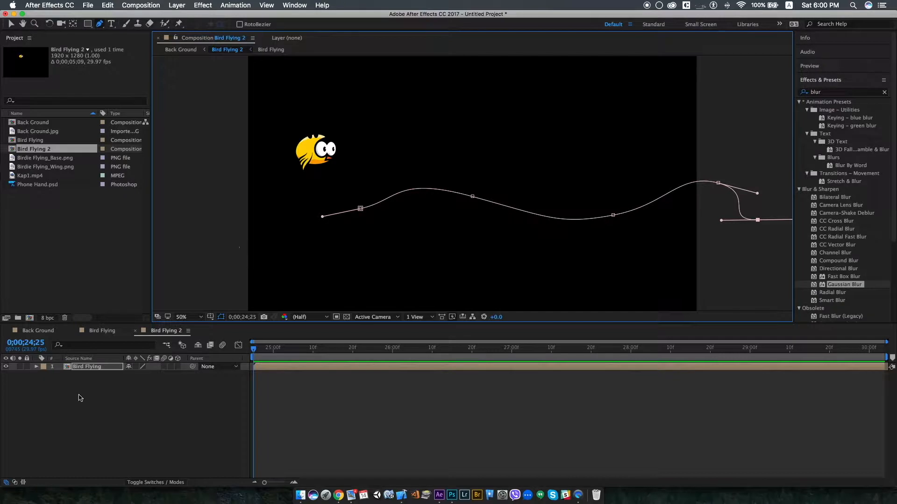
# - Cut the new Mask 1 path, paste it into the Bird Flying layer's Position at 0;00;24;25, and preview the flight
pyautogui.click(36, 367)
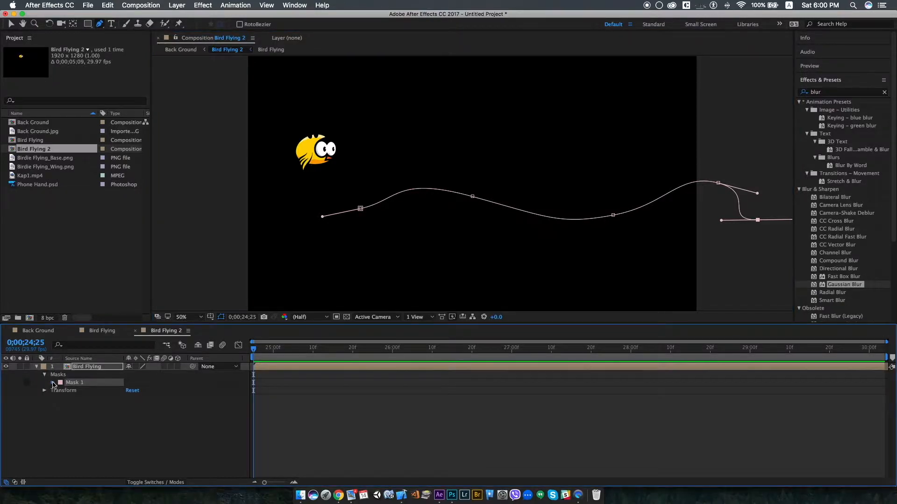
pyautogui.click(53, 383)
pyautogui.click(107, 6)
pyautogui.click(120, 47)
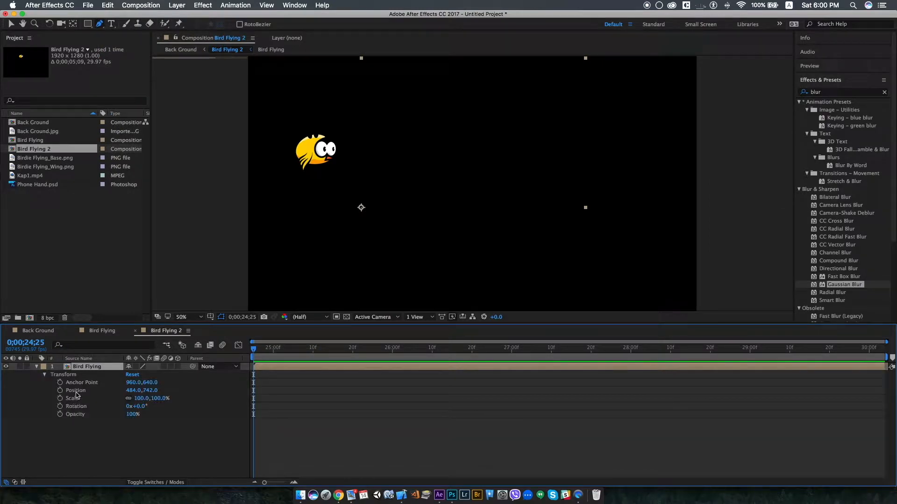
pyautogui.click(75, 392)
pyautogui.click(108, 5)
pyautogui.click(120, 81)
pyautogui.press('space')
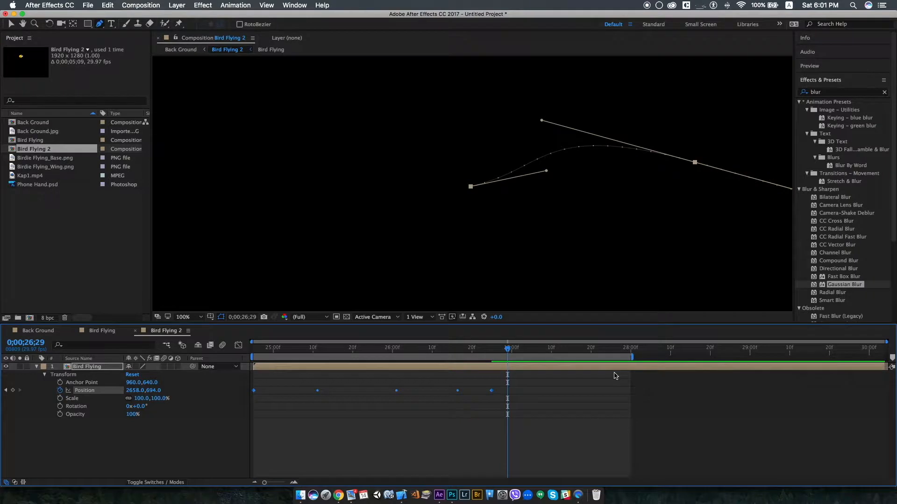
# - End the work area just after the last Position keyframe, trim Bird Flying 2 to it, and preview the result
pyautogui.moveTo(615, 374); pyautogui.dragTo(498, 377)
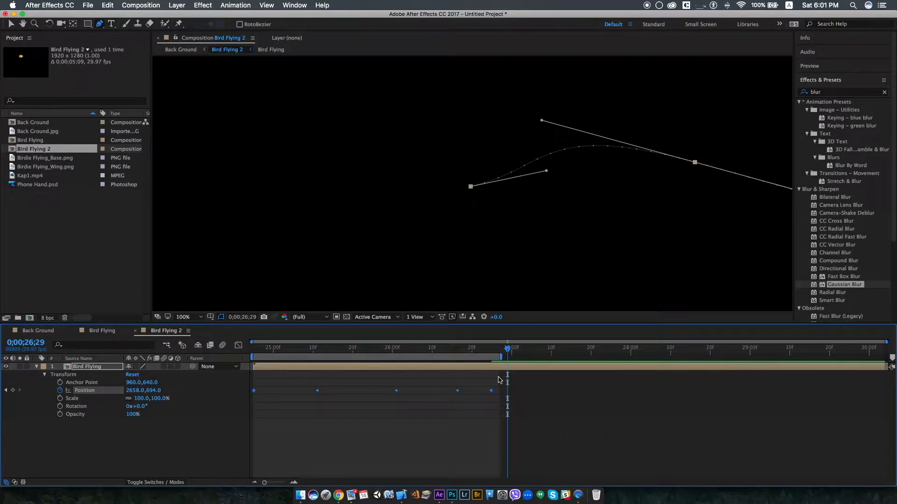
pyautogui.click(150, 5)
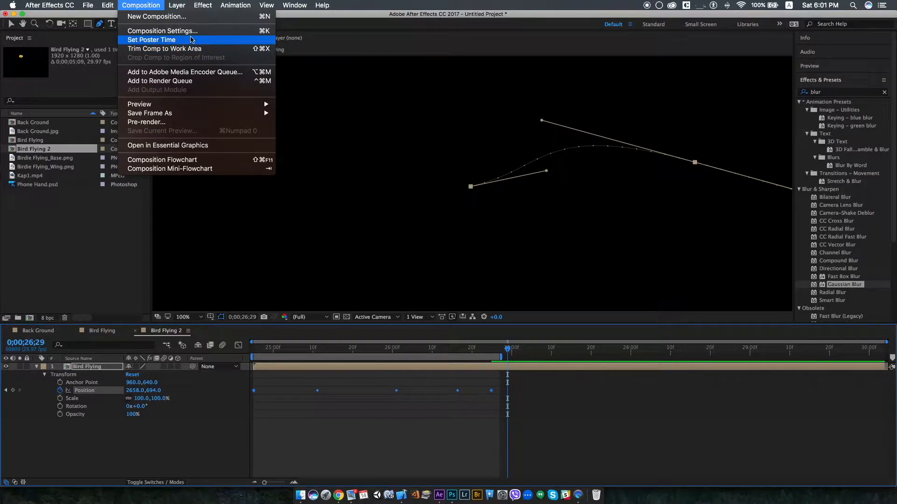
pyautogui.click(189, 49)
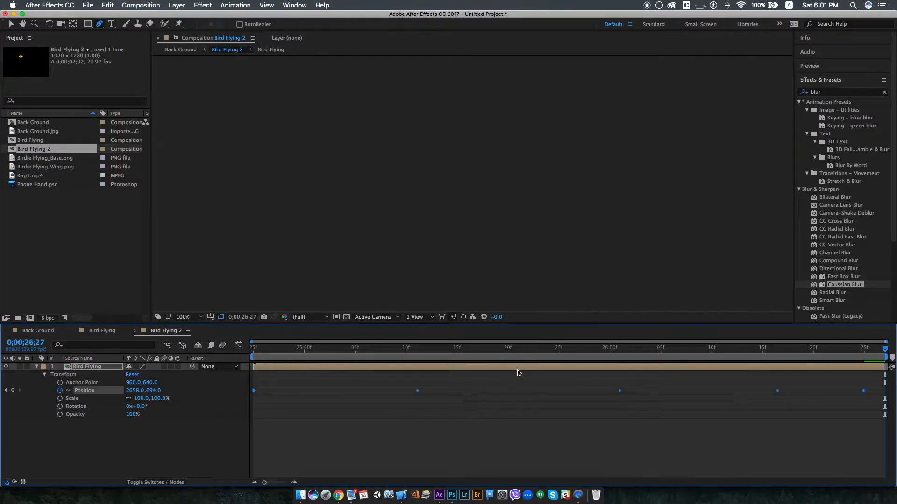
pyautogui.press('space')
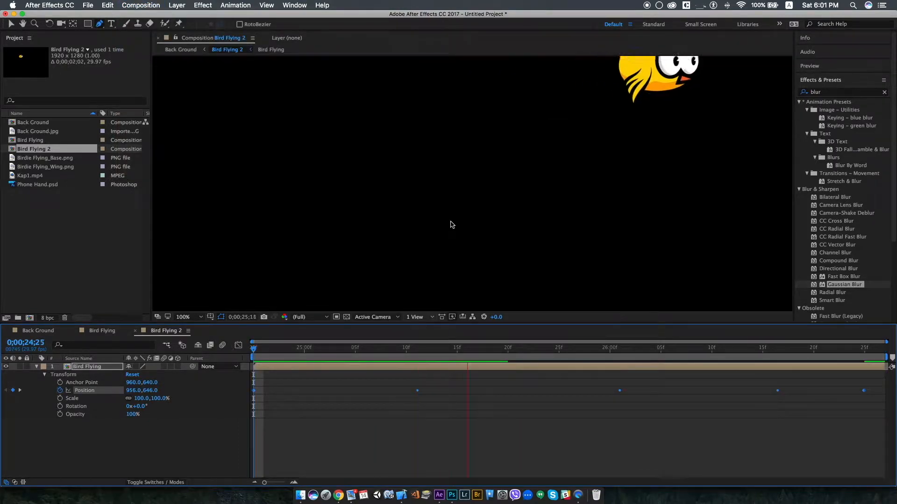
# - In the Back Ground composition, move Bird Flying 2 below Kap1.mp4 and check the bird emerging from behind the phone
pyautogui.click(41, 332)
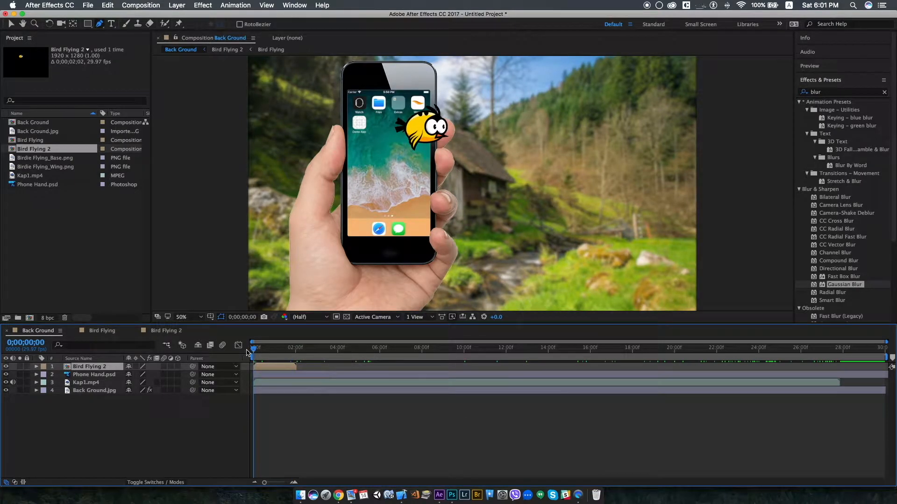
pyautogui.click(259, 349)
pyautogui.press('space')
pyautogui.moveTo(89, 366); pyautogui.dragTo(94, 388)
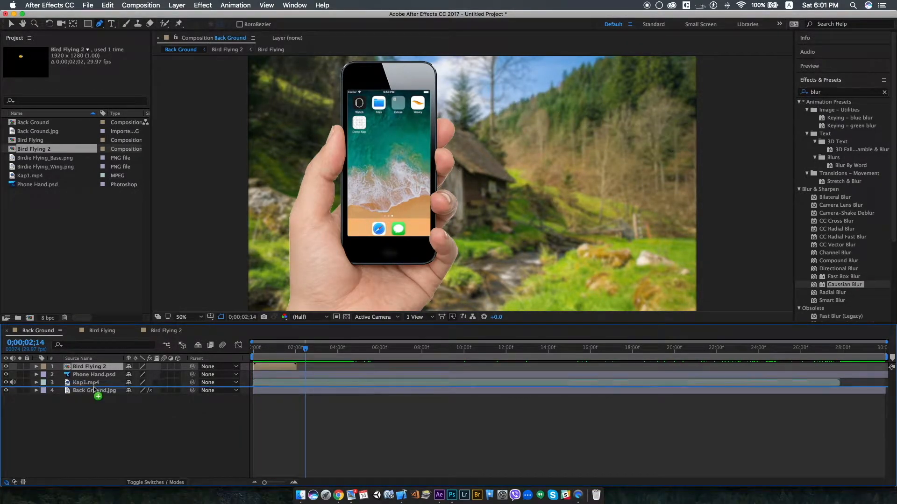
pyautogui.moveTo(253, 349); pyautogui.dragTo(292, 352)
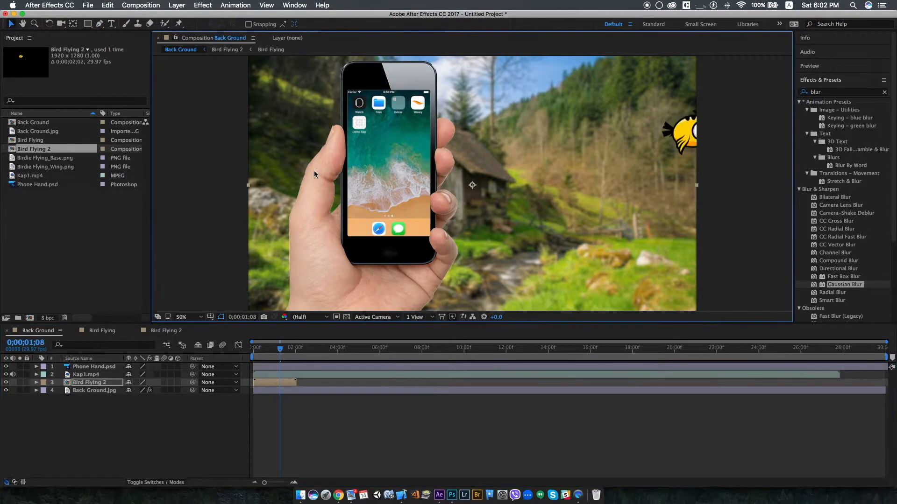
# - Open Bird Flying 2 and move the bird's starting position at 0;00;24;25 to about 696, 638
pyautogui.click(335, 331)
pyautogui.click(116, 385)
pyautogui.doubleClick(116, 388)
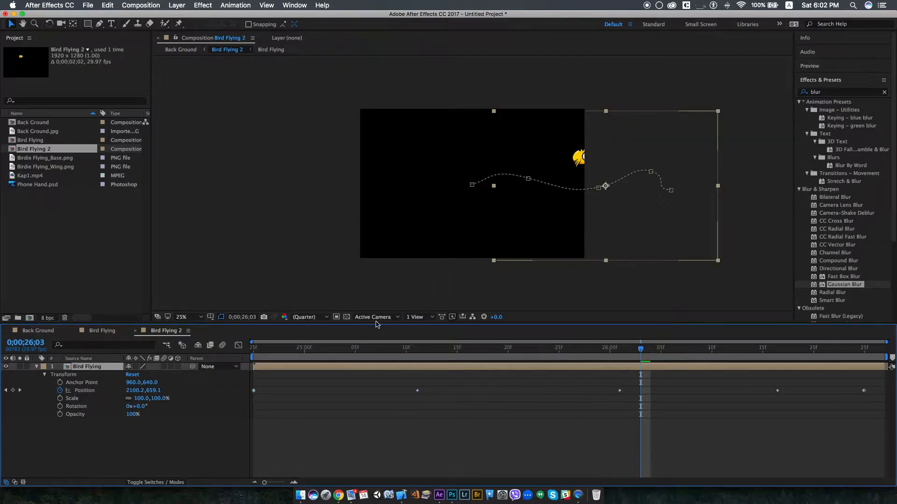
pyautogui.moveTo(299, 351); pyautogui.dragTo(253, 351)
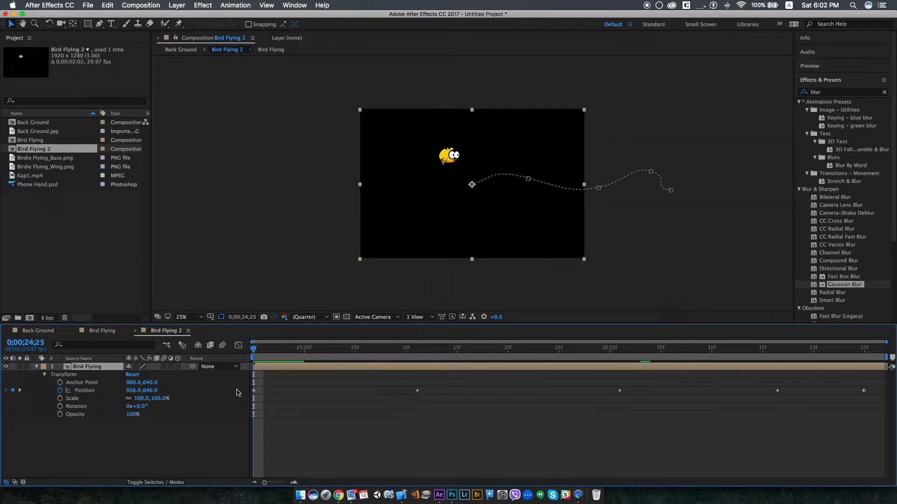
pyautogui.moveTo(456, 157); pyautogui.dragTo(425, 158)
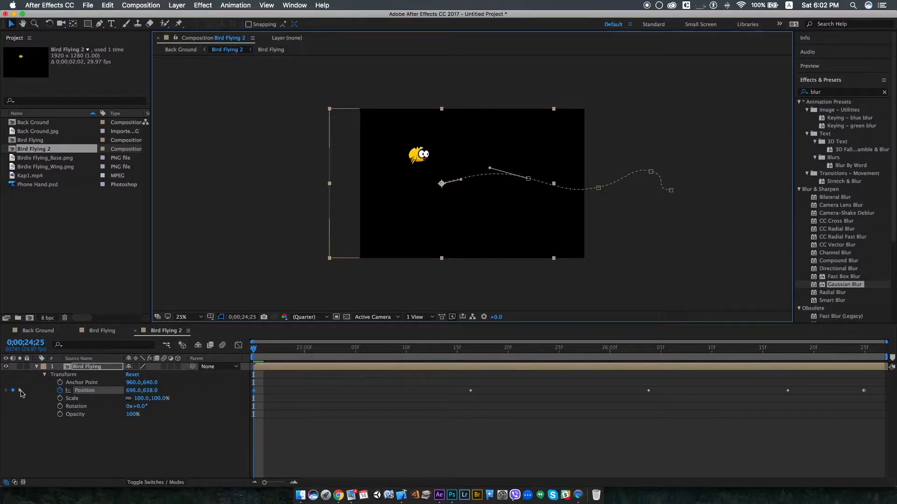
# - Shift the remaining motion path points of the Bird Flying layer left, ending the path just past the frame's right edge
pyautogui.click(20, 390)
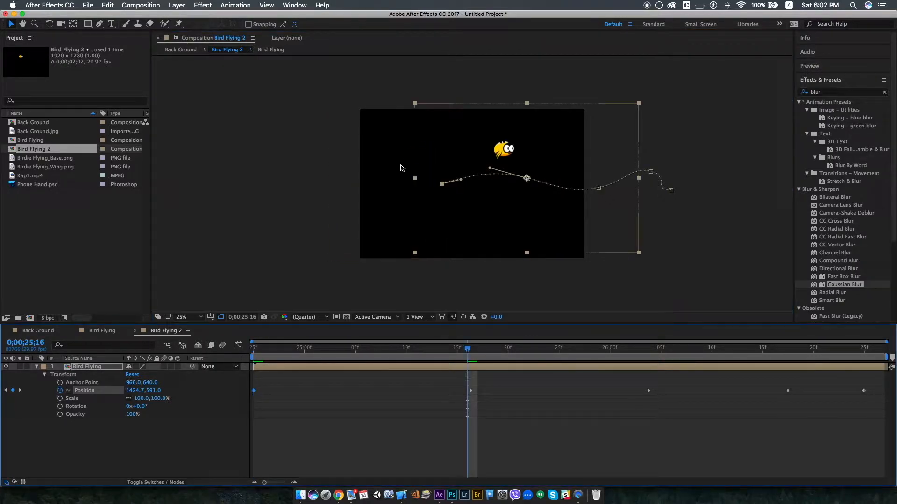
pyautogui.moveTo(548, 154); pyautogui.dragTo(533, 151)
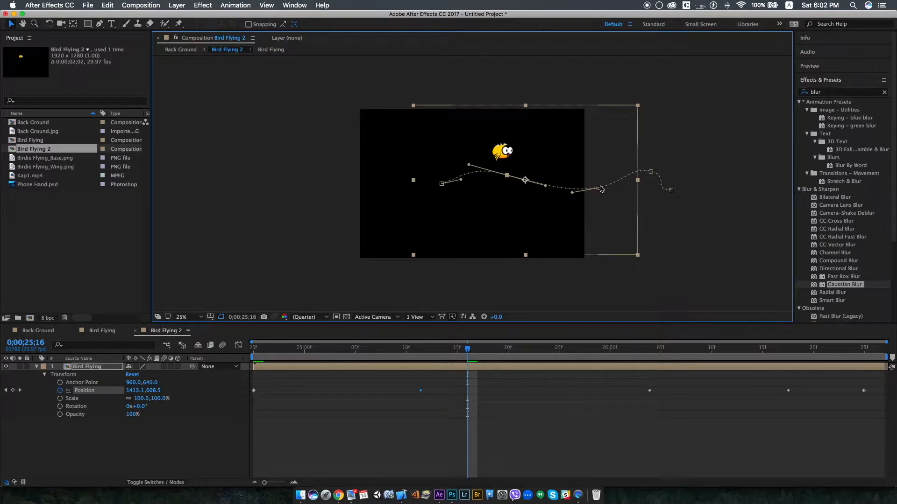
pyautogui.moveTo(599, 191); pyautogui.dragTo(561, 193)
pyautogui.moveTo(508, 177); pyautogui.dragTo(452, 171)
pyautogui.moveTo(651, 172); pyautogui.dragTo(606, 174)
pyautogui.moveTo(671, 194); pyautogui.dragTo(633, 198)
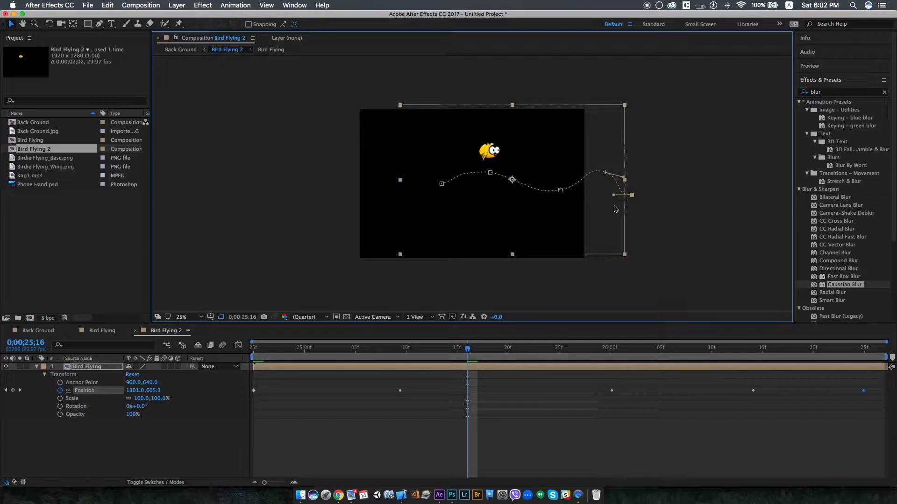
# - Preview the adjusted flight from the start in Bird Flying 2 and in the Back Ground composition
pyautogui.click(252, 349)
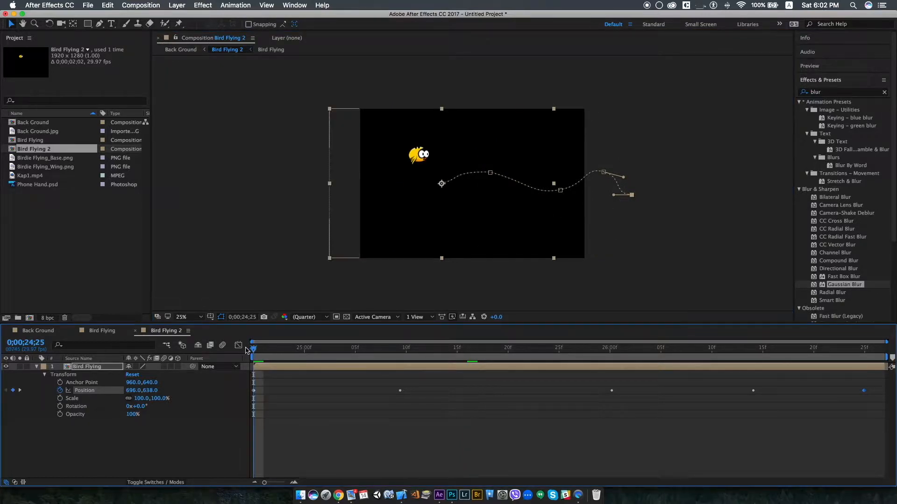
pyautogui.press('space')
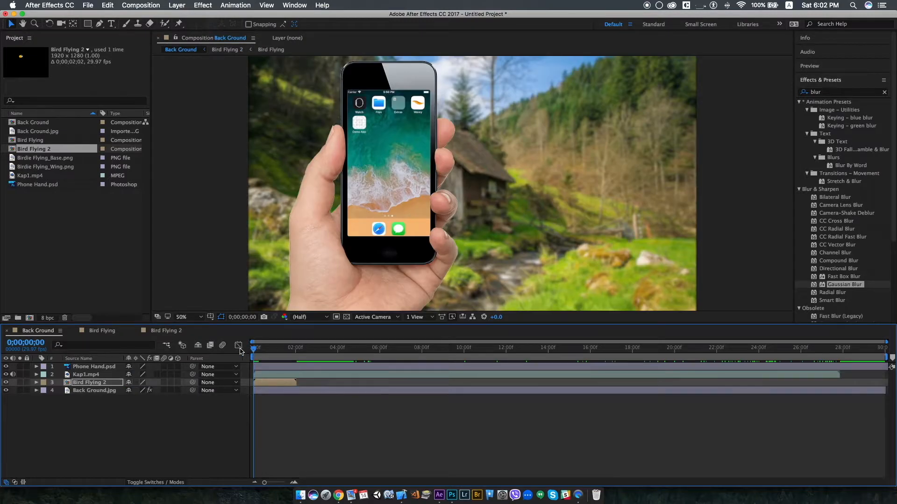
pyautogui.press('space')
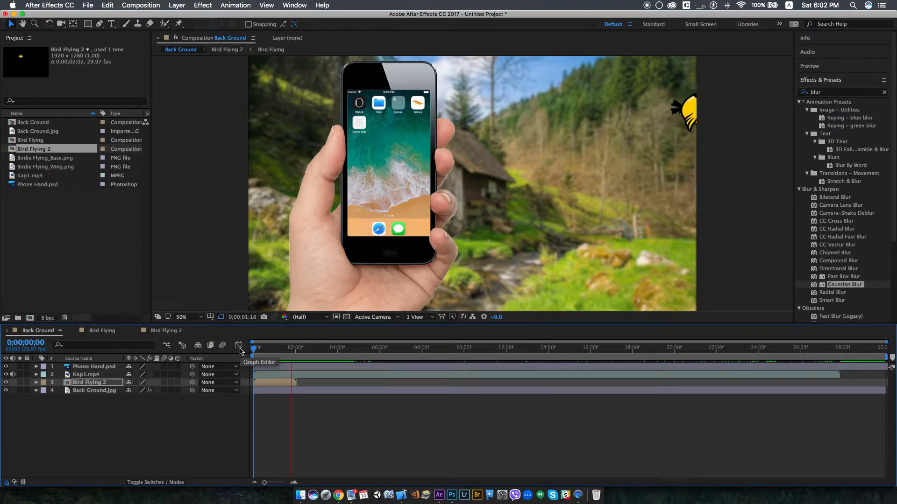
pyautogui.press('space')
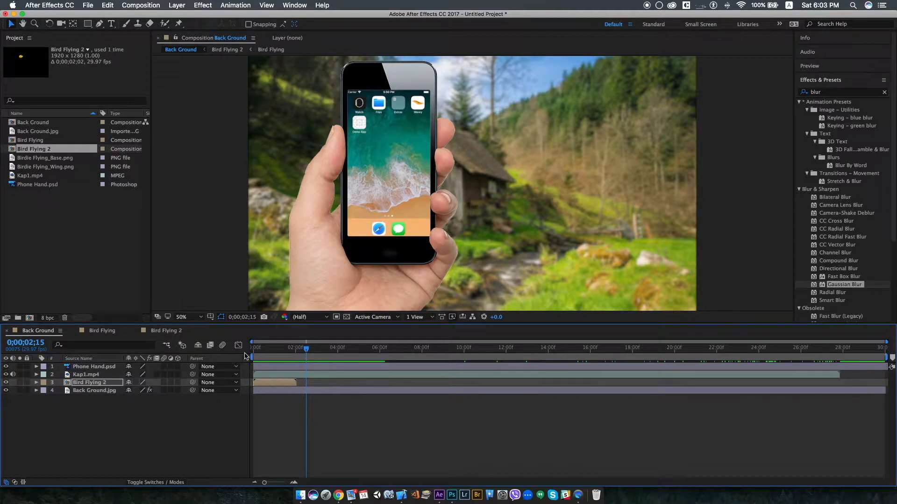
# - Open the nested Bird Flying composition and preview the bird's wing and base layers from 0;00;24;23
pyautogui.doubleClick(92, 382)
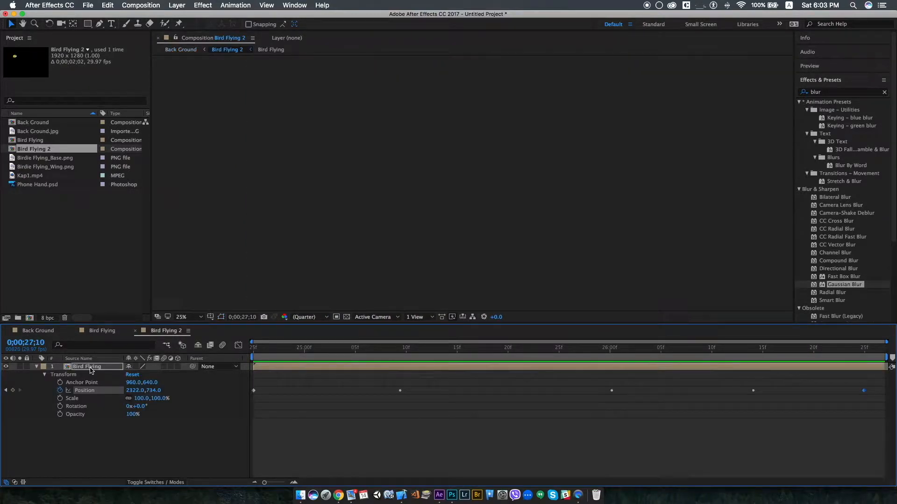
pyautogui.doubleClick(90, 367)
pyautogui.moveTo(269, 360)
pyautogui.mouseDown()
pyautogui.moveTo(256, 359)
pyautogui.moveTo(265, 358)
pyautogui.mouseUp()
pyautogui.click(20, 367)
pyautogui.click(19, 367)
pyautogui.click(86, 372)
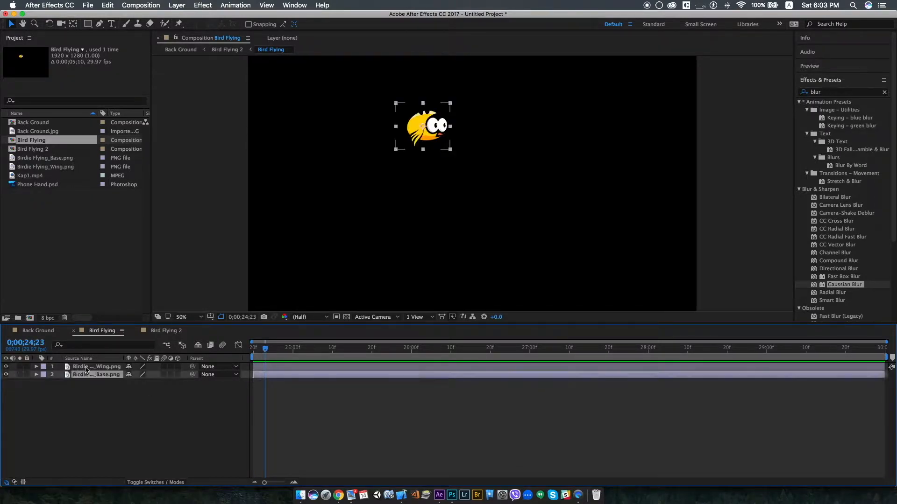
pyautogui.press('space')
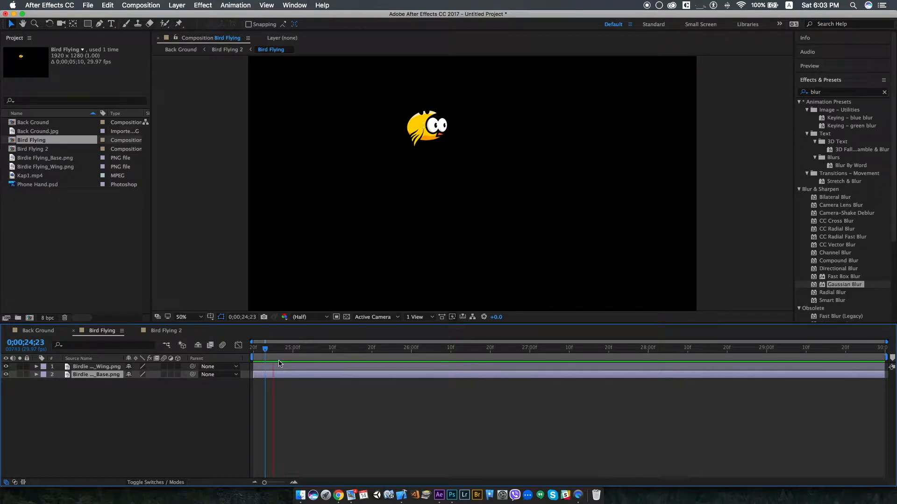
pyautogui.press('space')
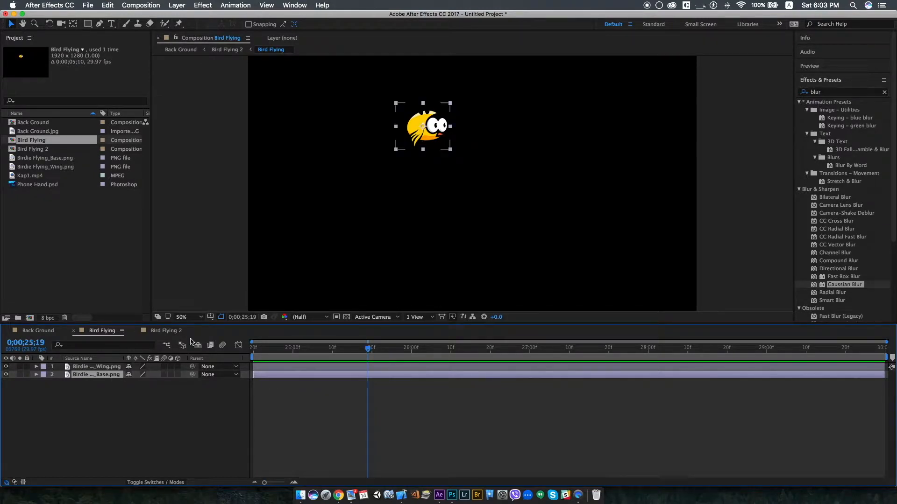
# - Center an enlarged view of the bird and lock the Birdie Flying_Base.png layer in the Bird Flying composition
pyautogui.scroll(2, 434, 149)
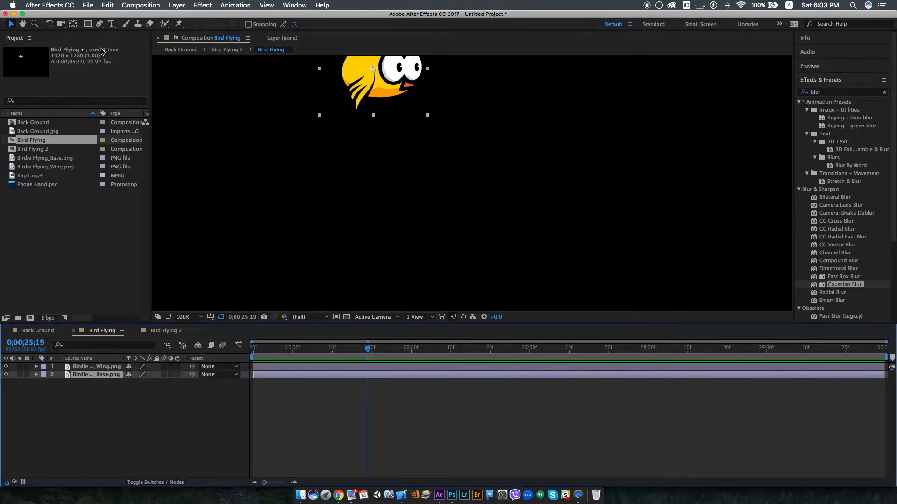
pyautogui.click(22, 23)
pyautogui.moveTo(315, 172); pyautogui.dragTo(384, 270)
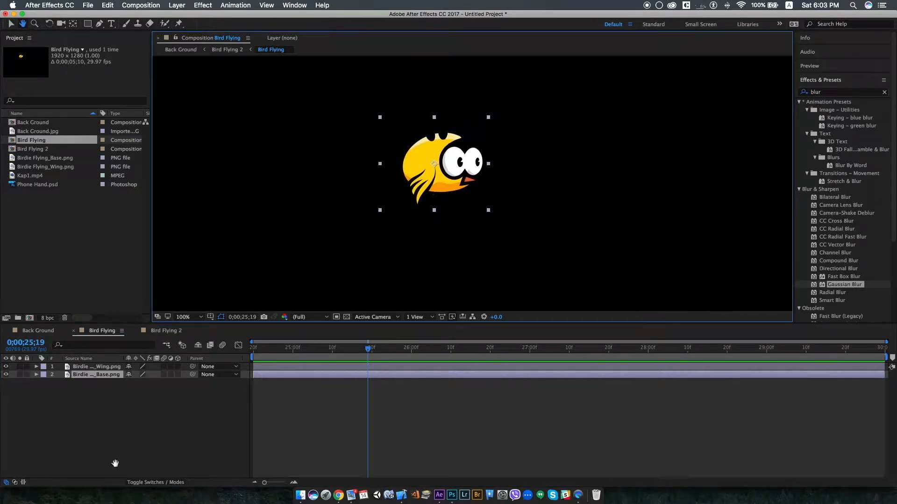
pyautogui.click(37, 391)
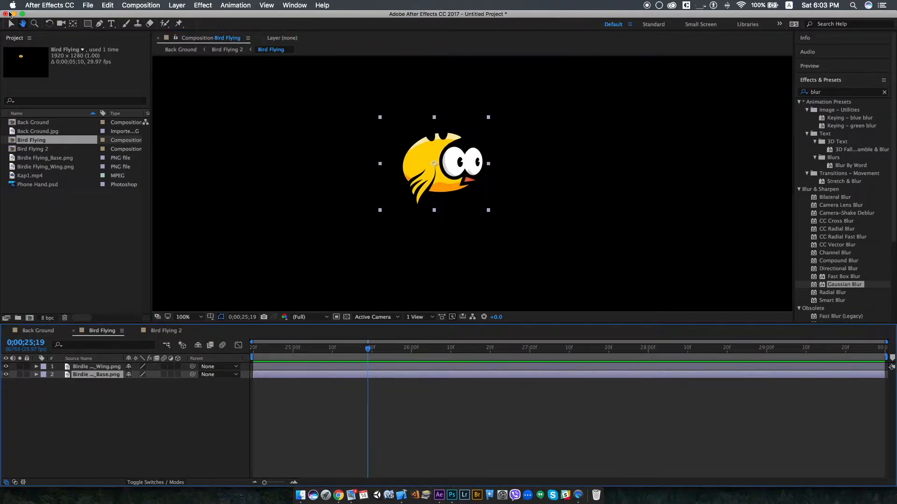
pyautogui.click(11, 23)
pyautogui.click(27, 375)
pyautogui.click(123, 368)
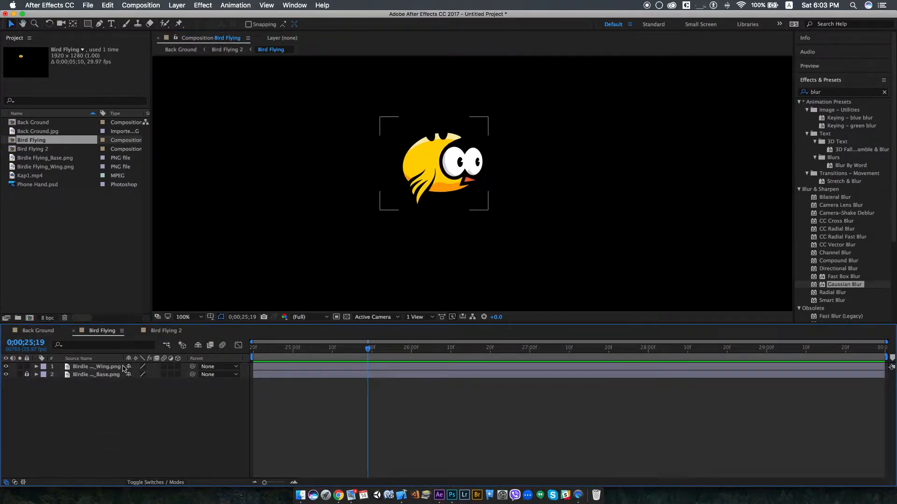
# - Add a Scale keyframe to the Birdie Flying_Wing.png layer at 0;00;24;20
pyautogui.click(260, 369)
pyautogui.press('s')
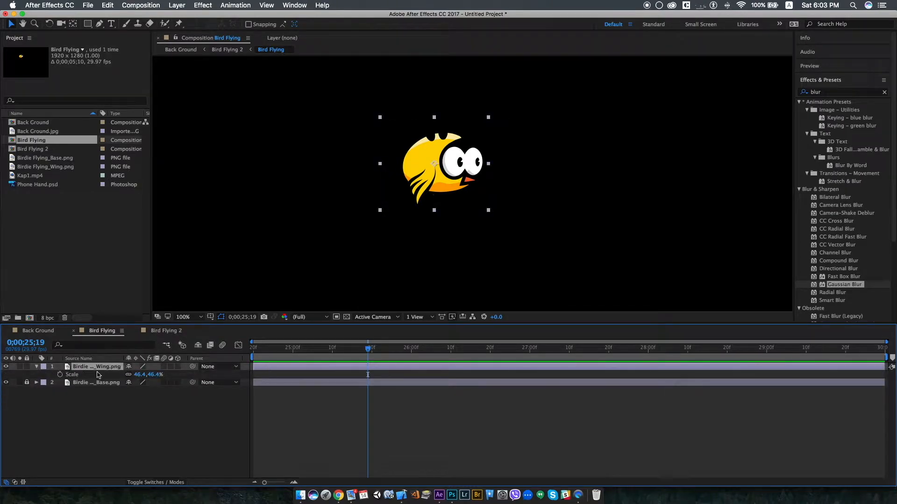
pyautogui.moveTo(264, 351); pyautogui.dragTo(246, 351)
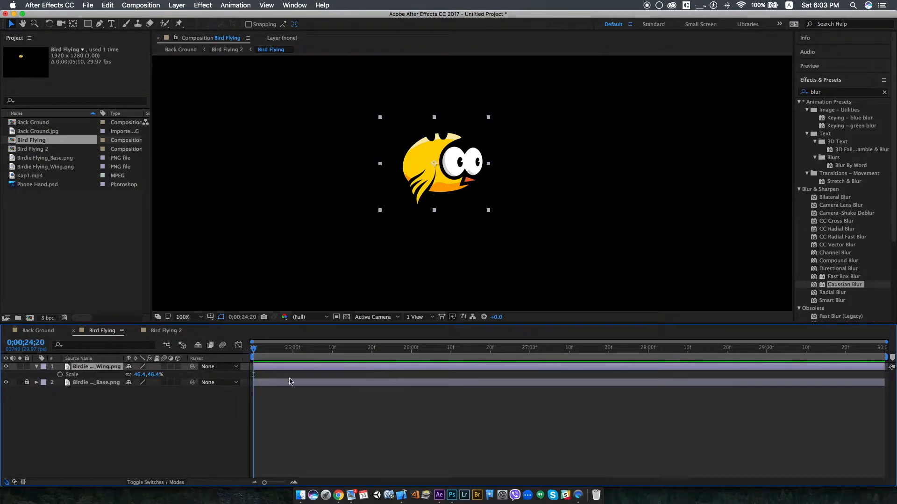
pyautogui.click(60, 374)
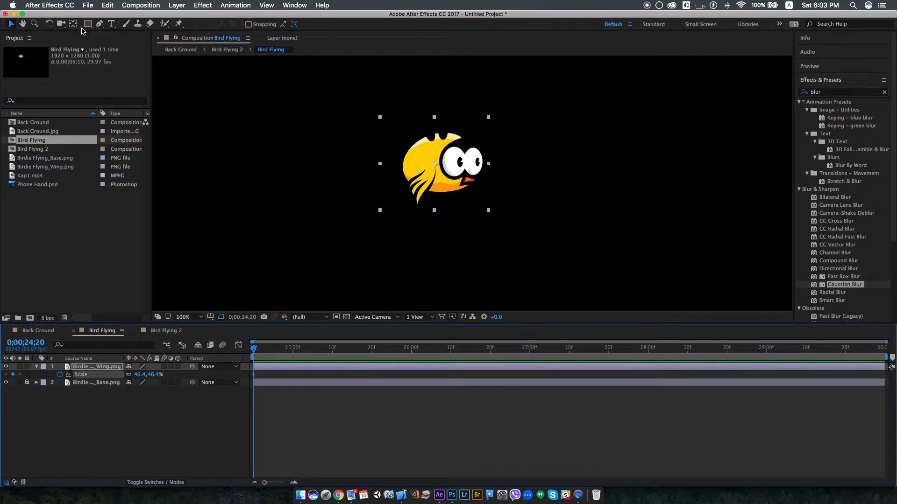
# - Move the wing layer's anchor point slightly down and left to the wing's shoulder with the Pan Behind tool
pyautogui.click(72, 24)
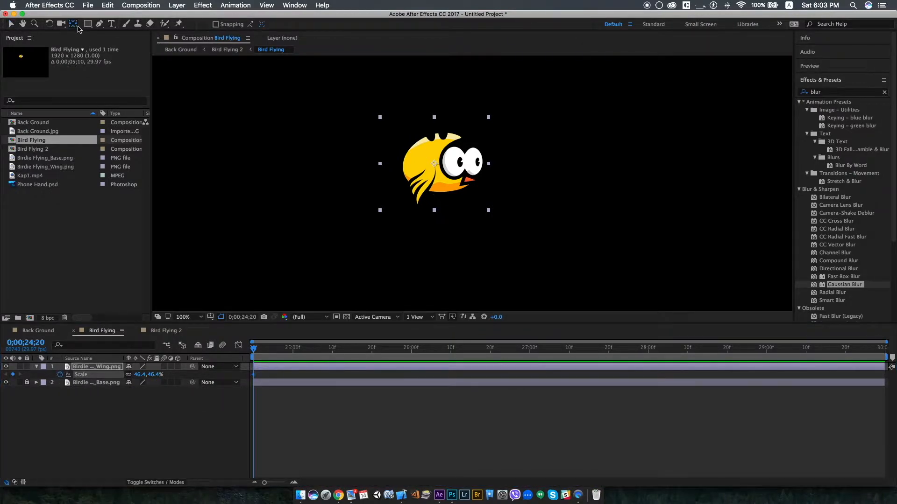
pyautogui.click(435, 165)
pyautogui.moveTo(434, 164); pyautogui.dragTo(430, 167)
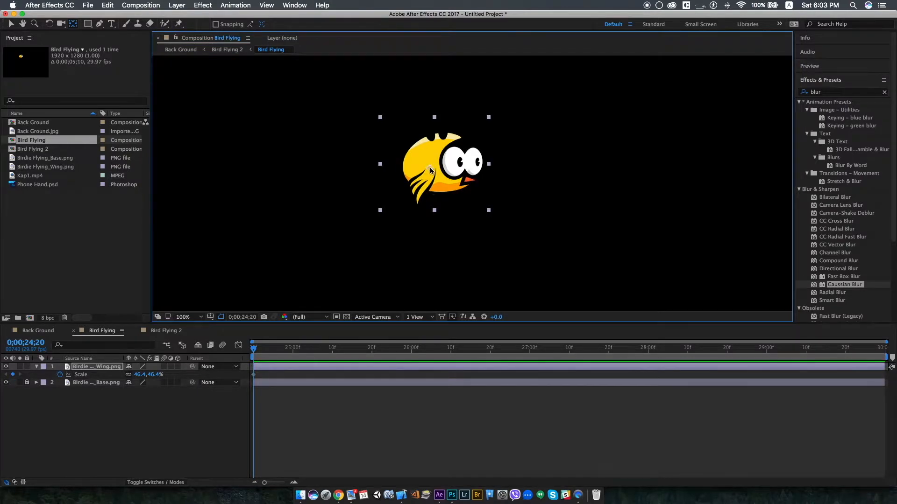
pyautogui.click(11, 23)
# - Flip the wing vertically to about -21% height scale at 0;00;25;00 and repeat the starting Scale keyframe at 0;00;25;10
pyautogui.moveTo(276, 351); pyautogui.dragTo(293, 353)
pyautogui.moveTo(435, 210); pyautogui.dragTo(439, 152)
pyautogui.moveTo(293, 349); pyautogui.dragTo(236, 353)
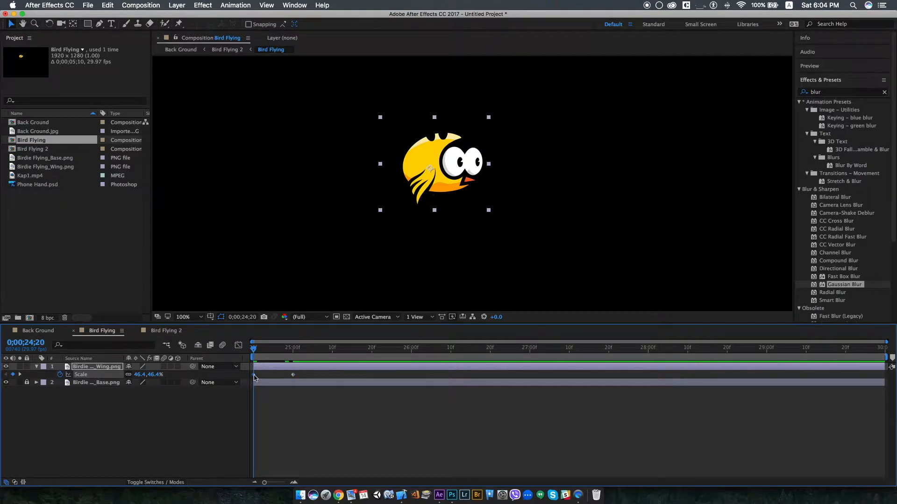
pyautogui.click(332, 352)
# - Preview the wing flap and trim the Bird Flying composition to a work area 0;00;00;25 long
pyautogui.moveTo(276, 350); pyautogui.dragTo(237, 351)
pyautogui.press('space')
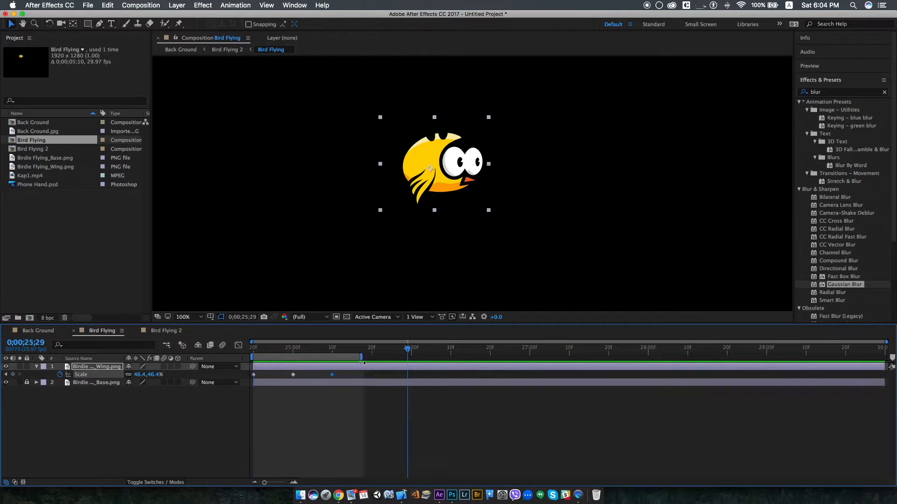
pyautogui.moveTo(364, 361)
pyautogui.mouseDown()
pyautogui.moveTo(321, 361)
pyautogui.moveTo(352, 364)
pyautogui.mouseUp()
pyautogui.press('super+shift+x')
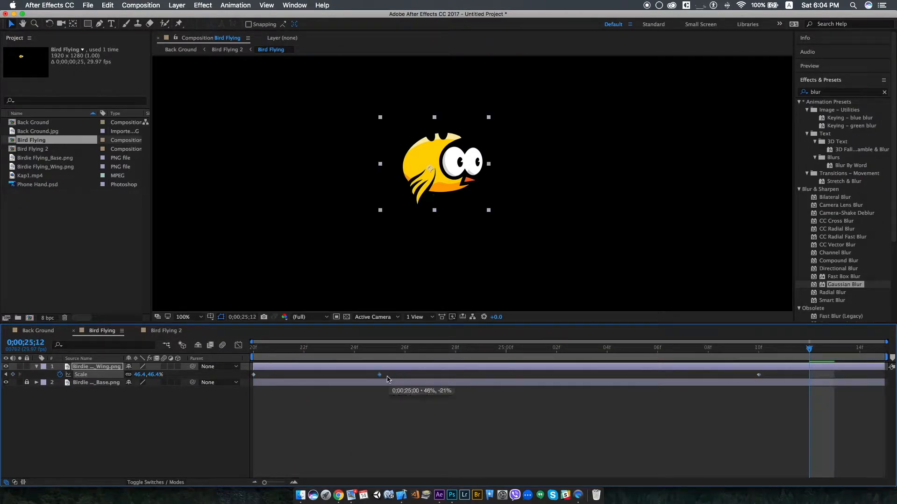
# - Retime the wing's last two Scale keyframes to 0;00;24;26 and 0;00;25;01
pyautogui.moveTo(686, 376); pyautogui.dragTo(481, 375)
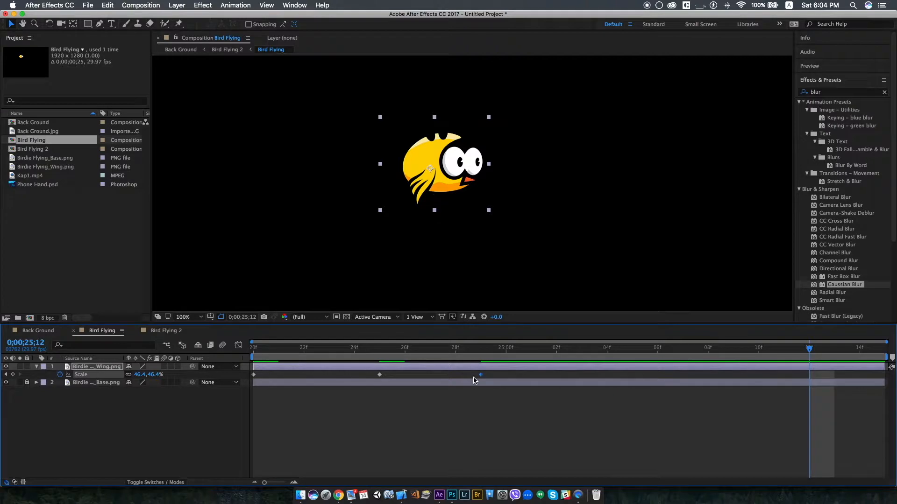
pyautogui.press('space')
pyautogui.press('space')
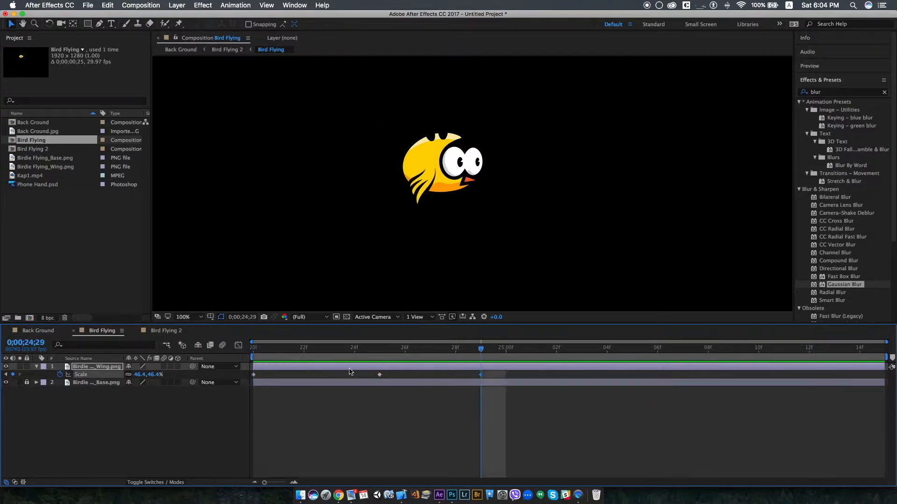
pyautogui.moveTo(380, 375); pyautogui.dragTo(406, 377)
pyautogui.moveTo(482, 376); pyautogui.dragTo(534, 380)
# - Preview the retimed flap from 0;00;24;20 and trim the Bird Flying composition to a work area ending at 0;00;25;01
pyautogui.click(253, 349)
pyautogui.press('space')
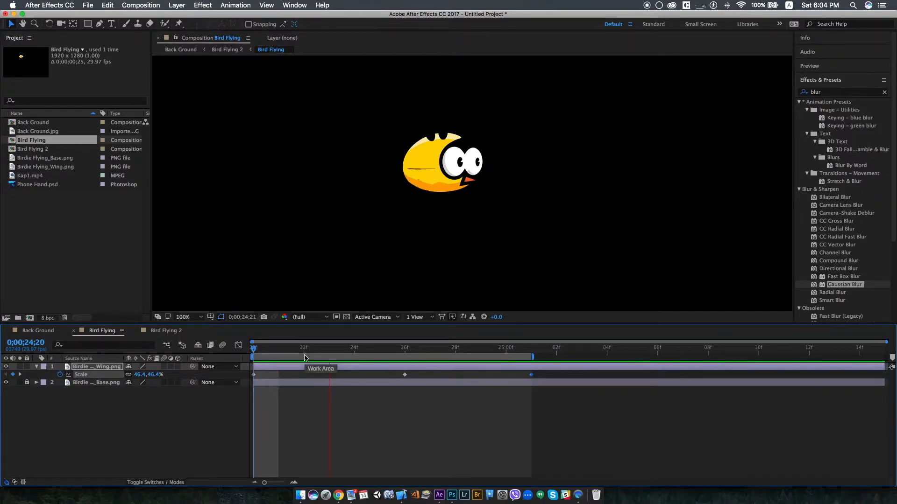
pyautogui.click(141, 5)
pyautogui.click(162, 78)
# - Open the nested Bird Flying 2 composition from Back Ground and check the length of its Bird Flying layer
pyautogui.click(38, 331)
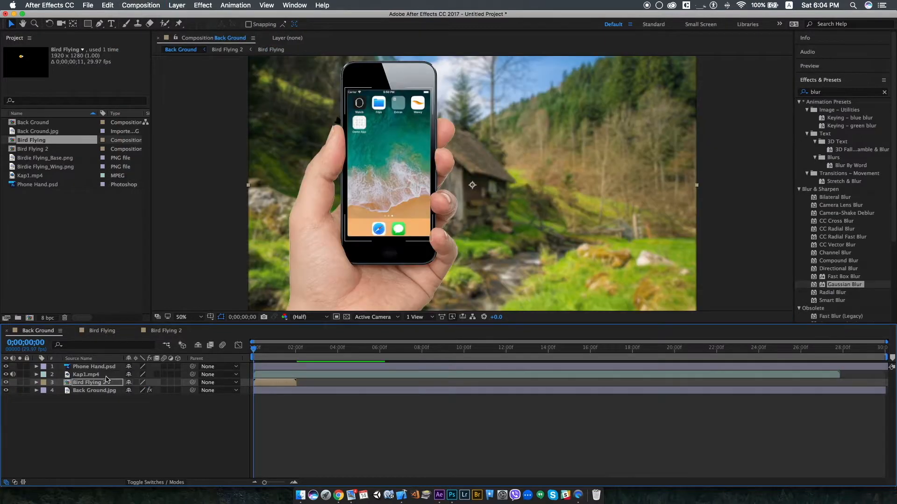
pyautogui.doubleClick(86, 383)
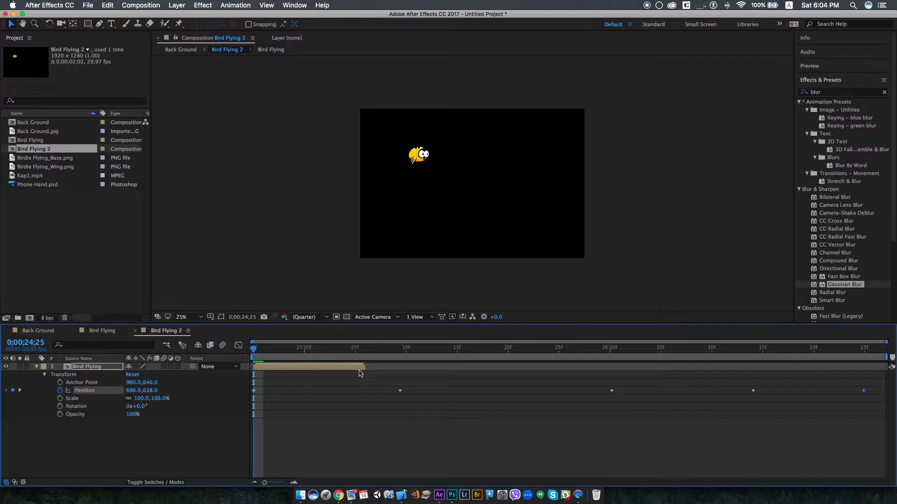
pyautogui.click(332, 369)
pyautogui.moveTo(253, 351); pyautogui.dragTo(216, 367)
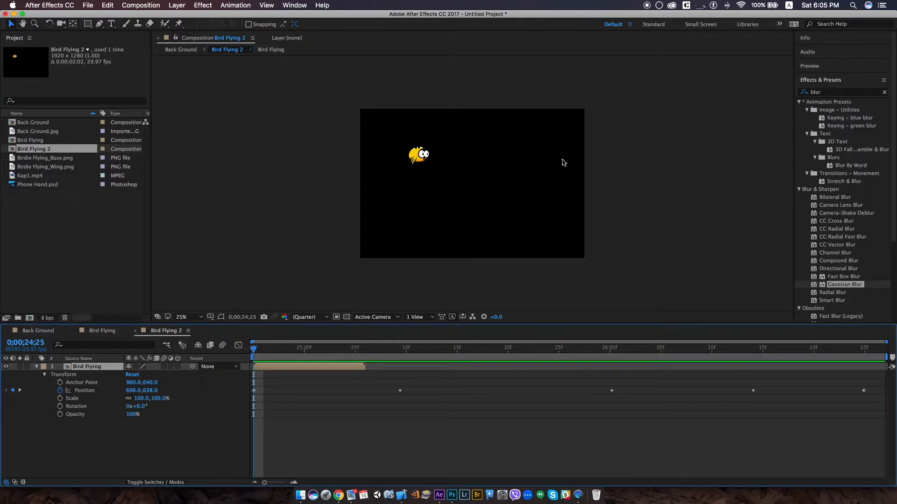
# - In Bird Flying, unlock the base layer and pre-compose the wing and base layers together as Bird Flapping
pyautogui.click(102, 330)
pyautogui.scroll(3, 480, 264)
pyautogui.scroll(-8, 479, 265)
pyautogui.scroll(6, 479, 265)
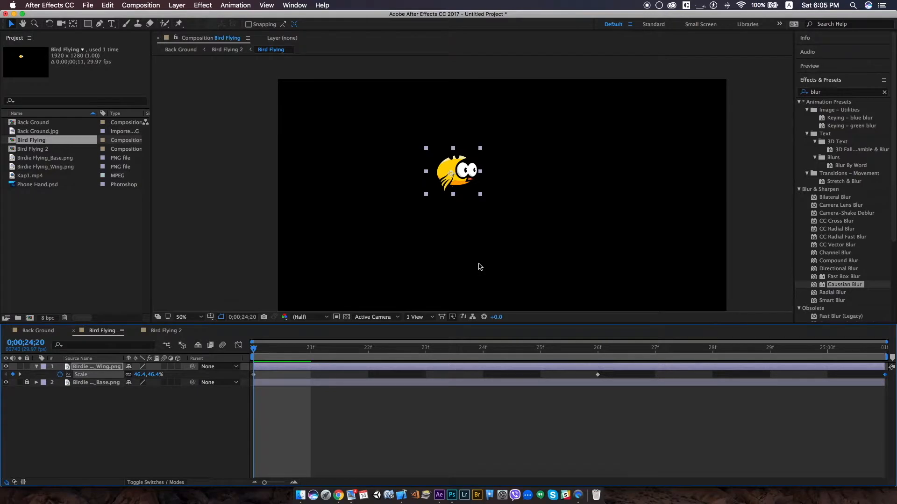
pyautogui.click(93, 385)
pyautogui.click(88, 384)
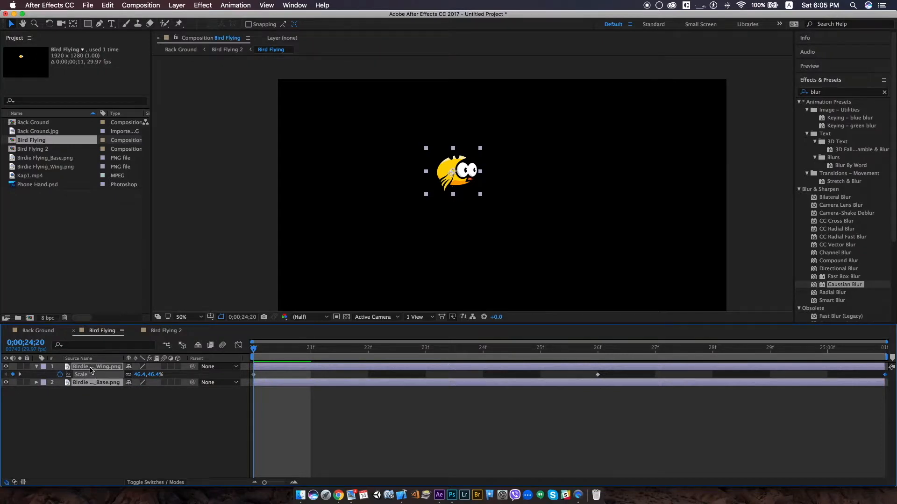
pyautogui.rightClick(90, 368)
pyautogui.click(129, 406)
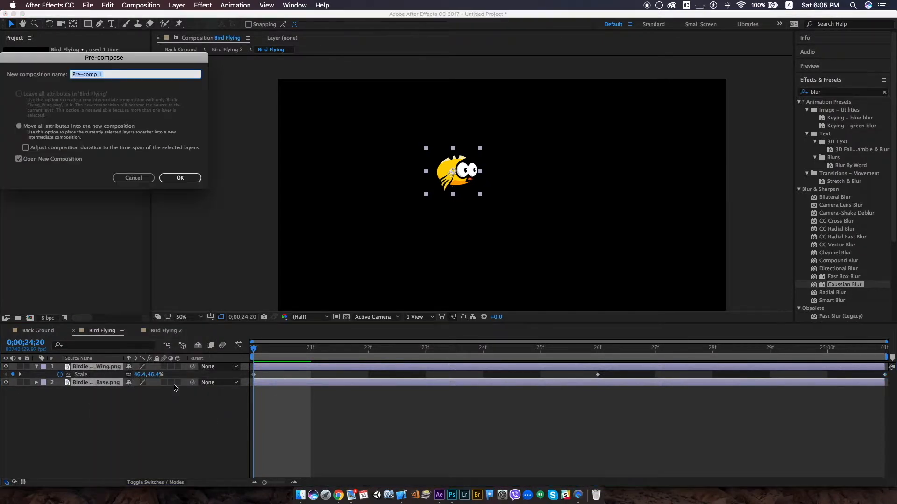
pyautogui.write('Bird Flapping')
pyautogui.press('Return')
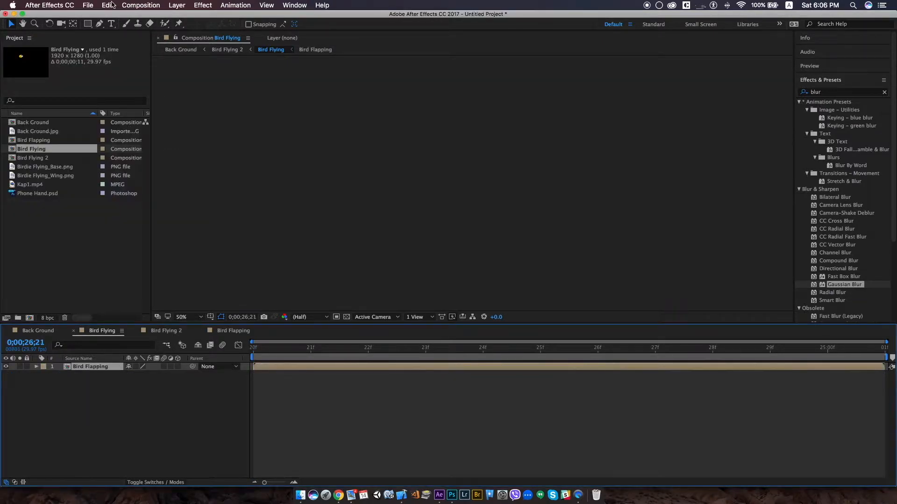
# - Set the Bird Flying composition's duration to 0;00;02;05 in its composition settings
pyautogui.click(141, 5)
pyautogui.click(154, 29)
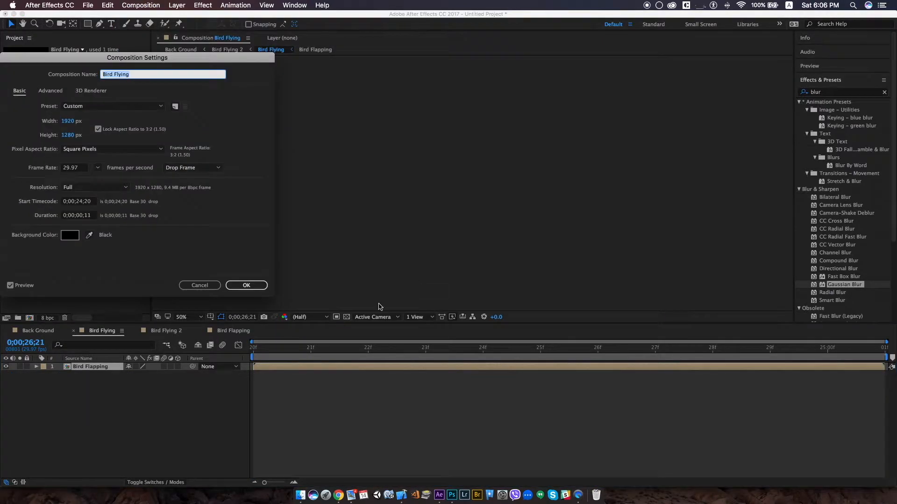
pyautogui.click(93, 216)
pyautogui.press('super+a')
pyautogui.write('205')
pyautogui.press('Return')
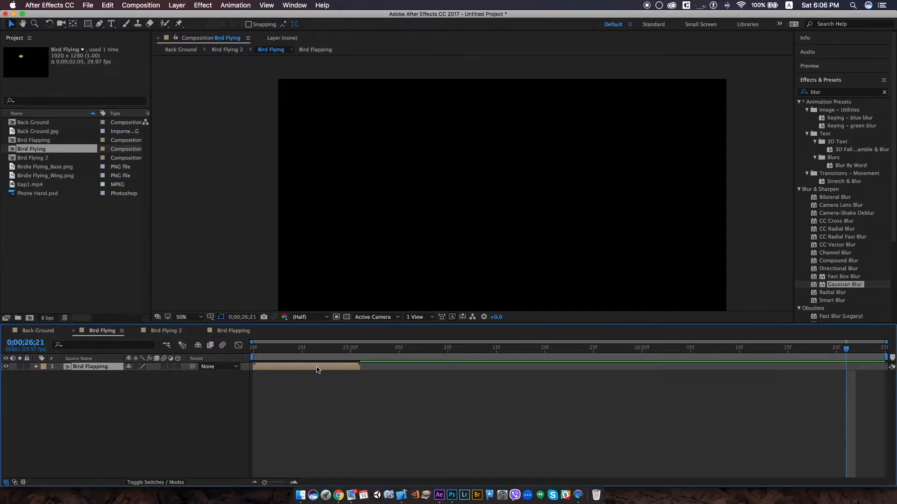
# - Duplicate the Bird Flapping layer five times and place the copies end to end to fill the Bird Flying timeline
pyautogui.moveTo(303, 350); pyautogui.dragTo(361, 350)
pyautogui.press('super+d')
pyautogui.moveTo(327, 376); pyautogui.dragTo(856, 409)
pyautogui.press('super+d')
pyautogui.press('super+d')
pyautogui.press('super+d')
pyautogui.press('super+d')
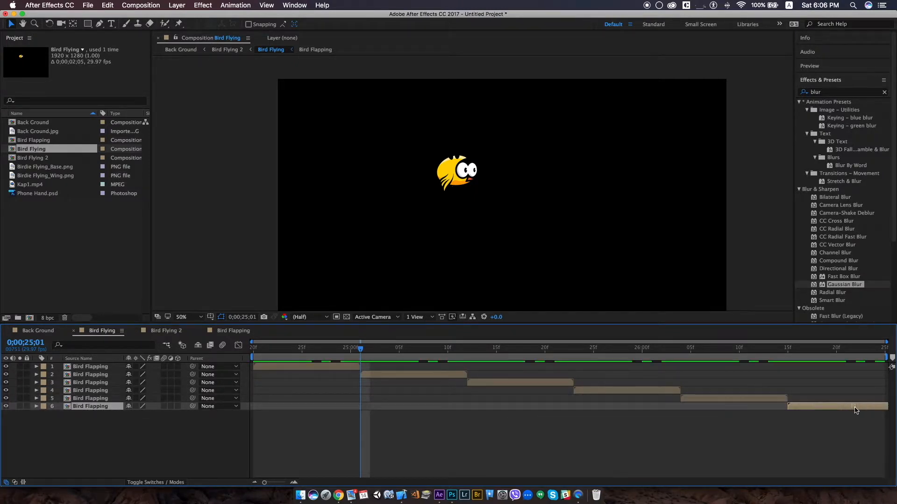
# - Preview the flapping flight in Bird Flying 2 and from the start of the Back Ground composition
pyautogui.click(173, 332)
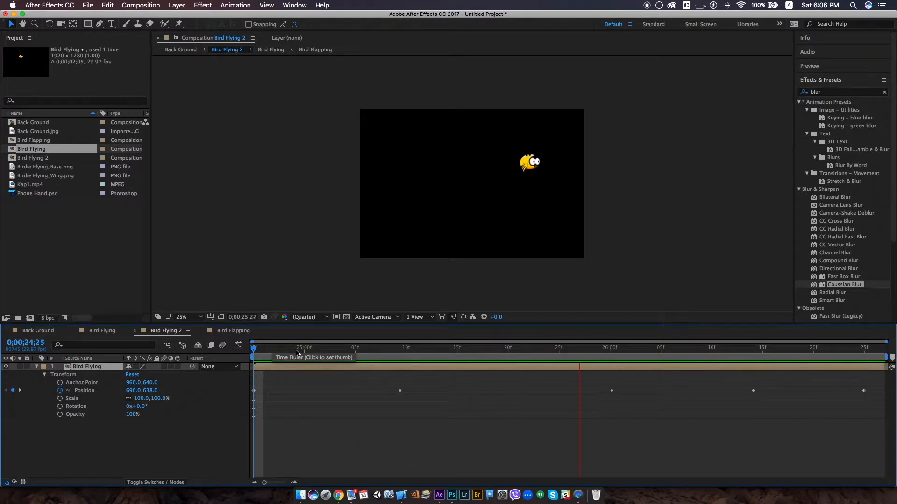
pyautogui.click(38, 331)
pyautogui.moveTo(260, 351); pyautogui.dragTo(245, 351)
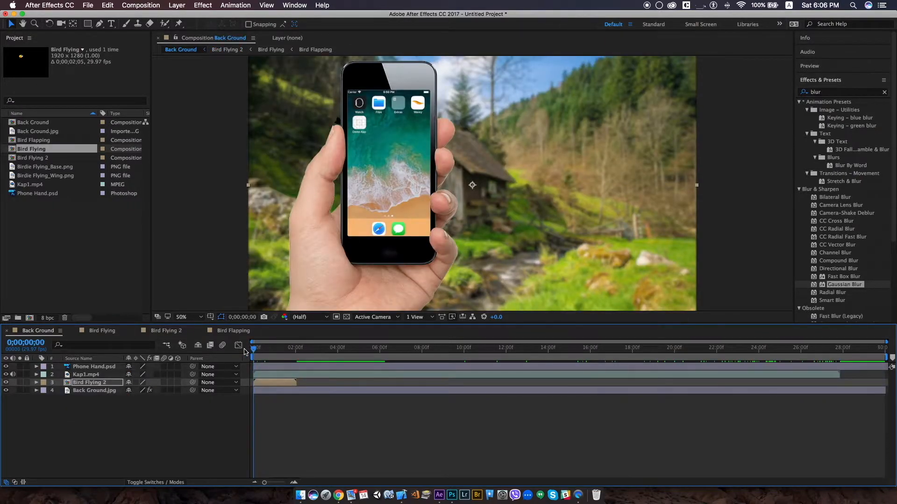
pyautogui.press('space')
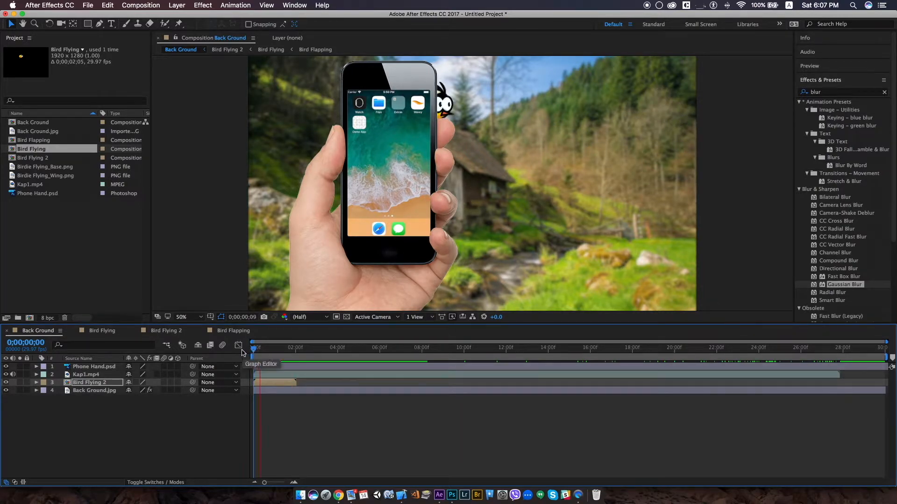
pyautogui.press('space')
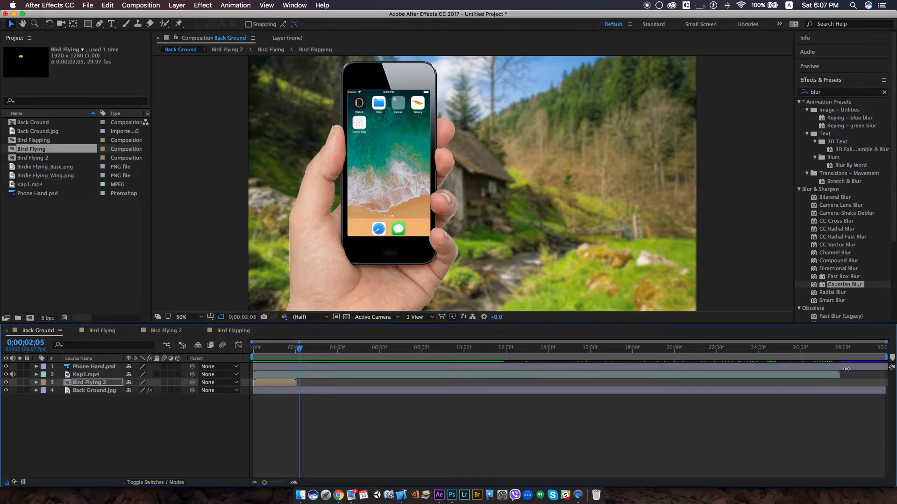
# - Move the Bird Flying 2 layer to start at 0;00;24;28 in the Back Ground composition and preview its new timing
pyautogui.moveTo(737, 351); pyautogui.dragTo(779, 352)
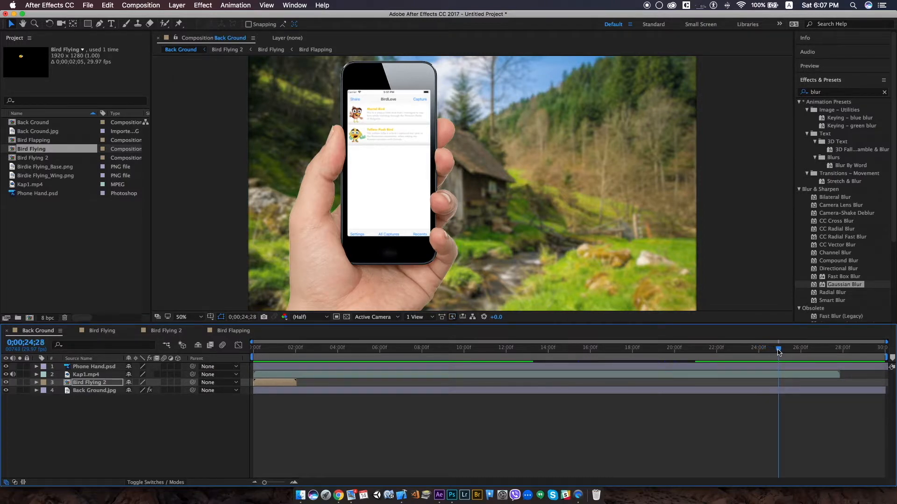
pyautogui.moveTo(276, 383); pyautogui.dragTo(676, 383)
pyautogui.moveTo(730, 386); pyautogui.dragTo(797, 393)
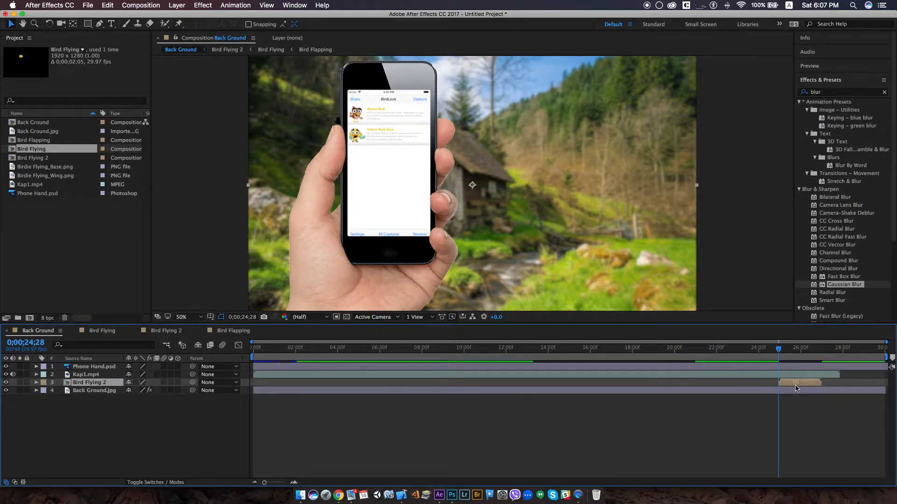
pyautogui.click(770, 351)
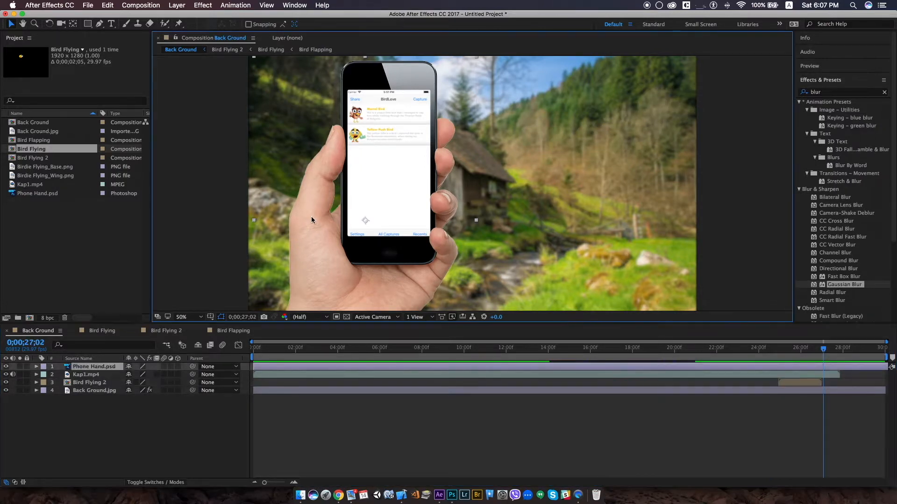
# - Pre-compose the Phone Hand.psd and Kap1.mp4 layers together as Phone Demo
pyautogui.click(84, 375)
pyautogui.keyDown('shift'); pyautogui.click(83, 368); pyautogui.keyUp('shift')
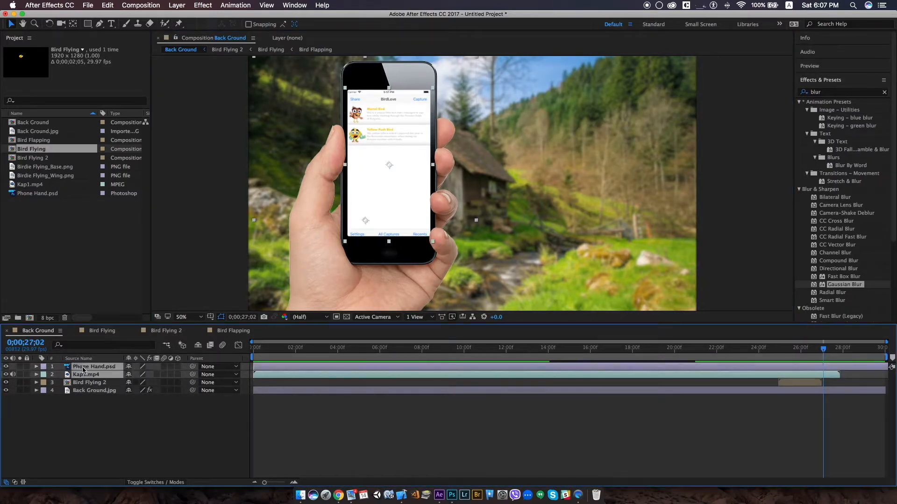
pyautogui.rightClick(96, 375)
pyautogui.click(154, 396)
pyautogui.click(110, 78)
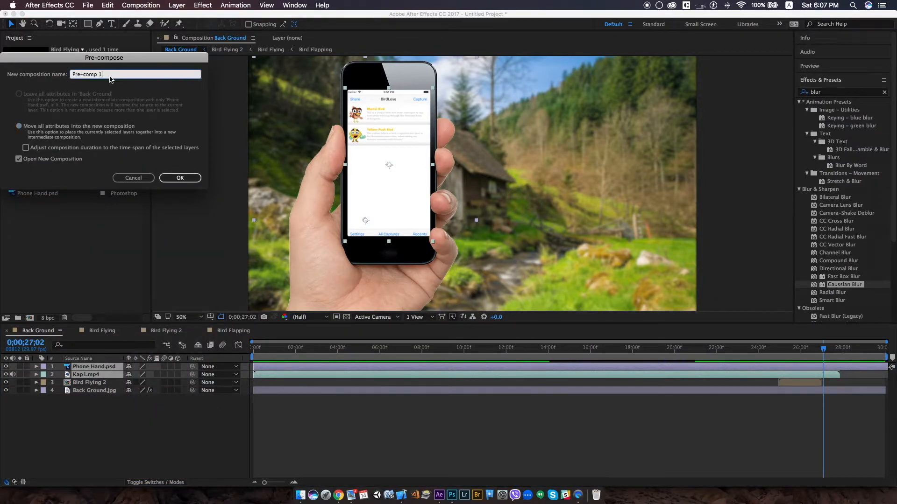
pyautogui.write('Phone Demo')
pyautogui.press('Return')
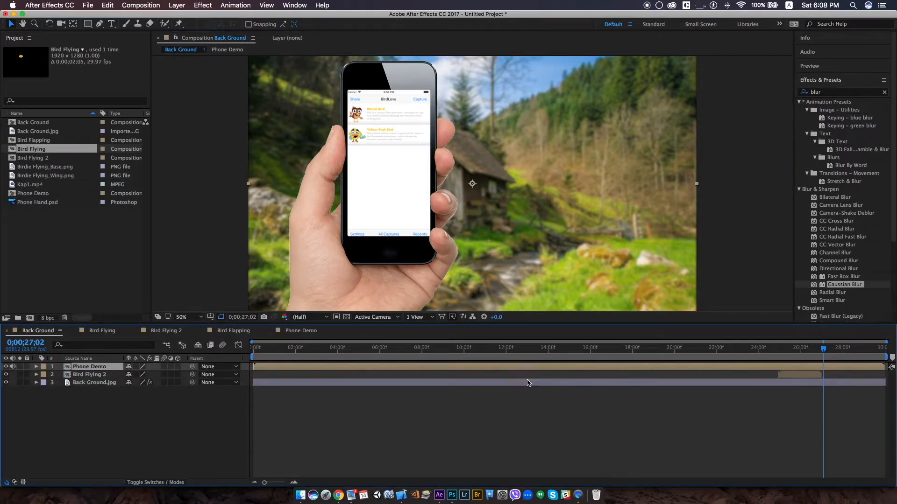
# - Rename the Back Ground composition Main Comp in its composition settings
pyautogui.click(140, 5)
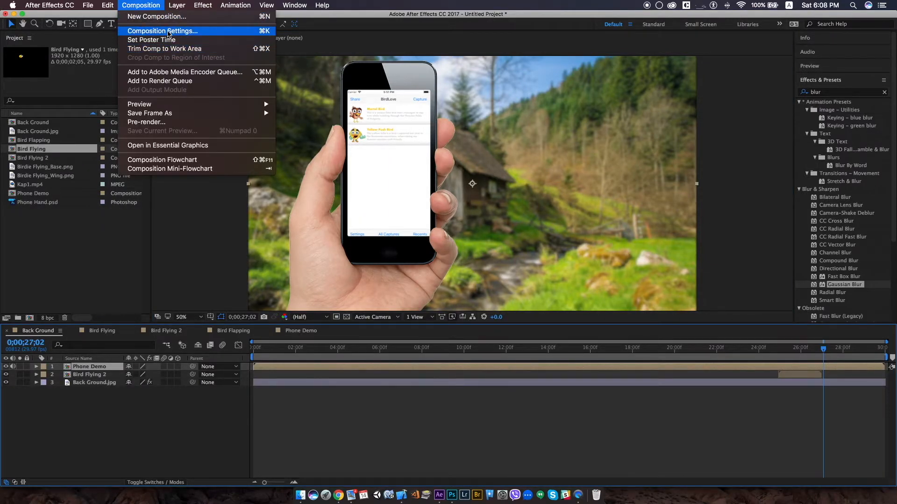
pyautogui.click(157, 31)
pyautogui.write('M')
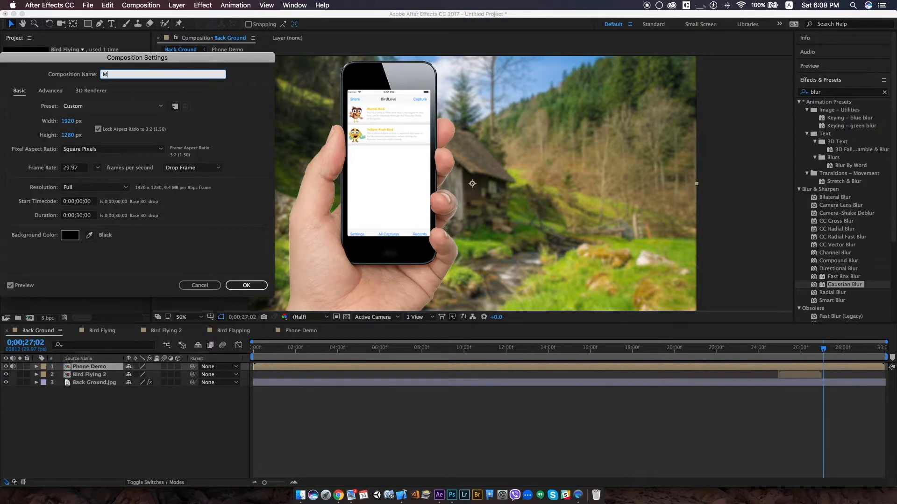
pyautogui.write('ain Comp')
pyautogui.press('Return')
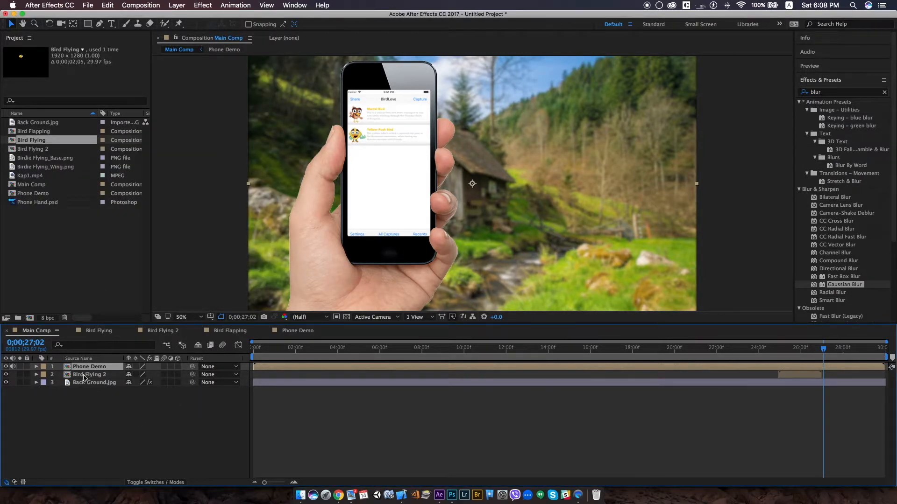
# - Enable Position and Rotation keyframing on the Phone Demo layer at 0;00;00;00
pyautogui.press('p')
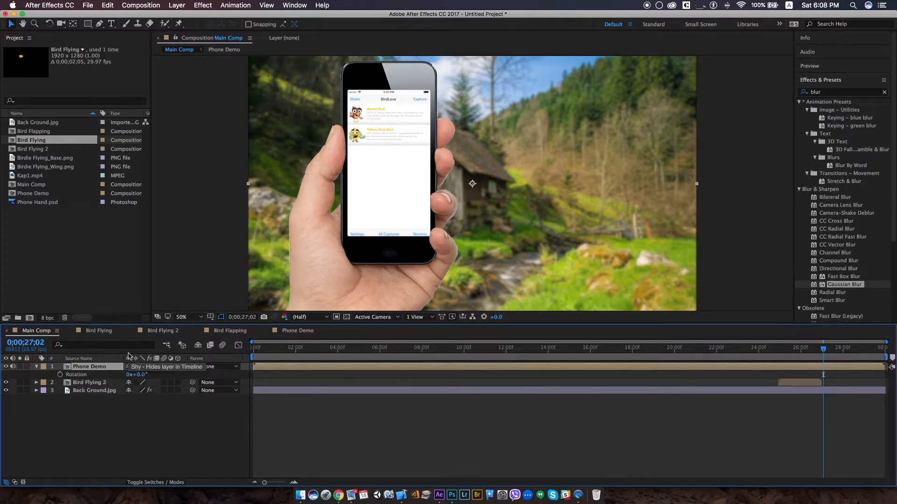
pyautogui.hotkey('shift', 'r')
pyautogui.press('Home')
pyautogui.click(60, 375)
pyautogui.click(60, 382)
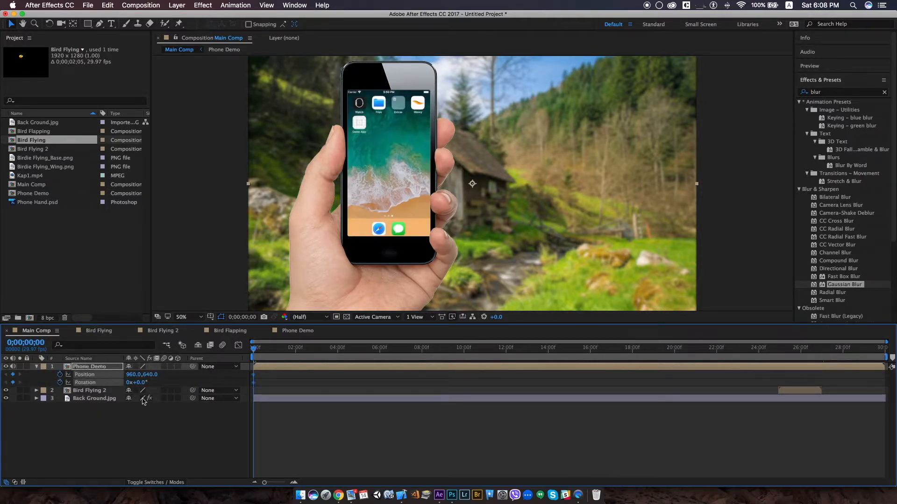
pyautogui.moveTo(253, 350); pyautogui.dragTo(298, 349)
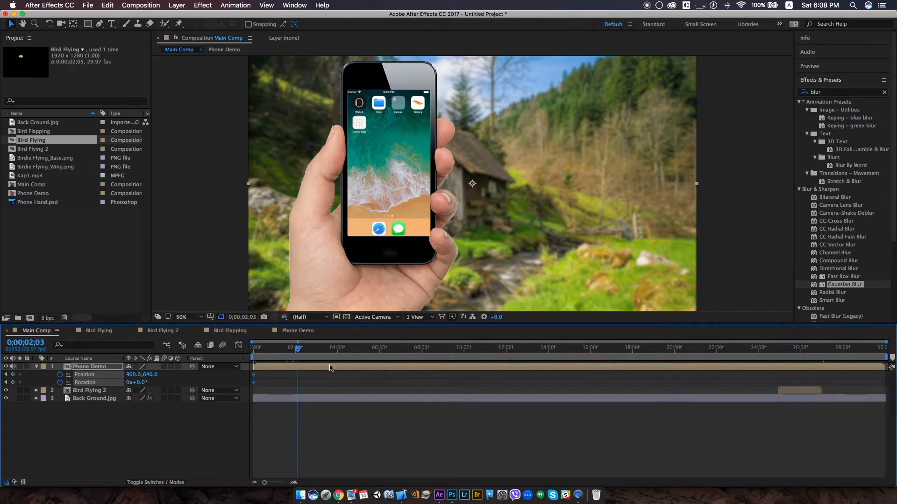
pyautogui.moveTo(413, 115); pyautogui.dragTo(416, 115)
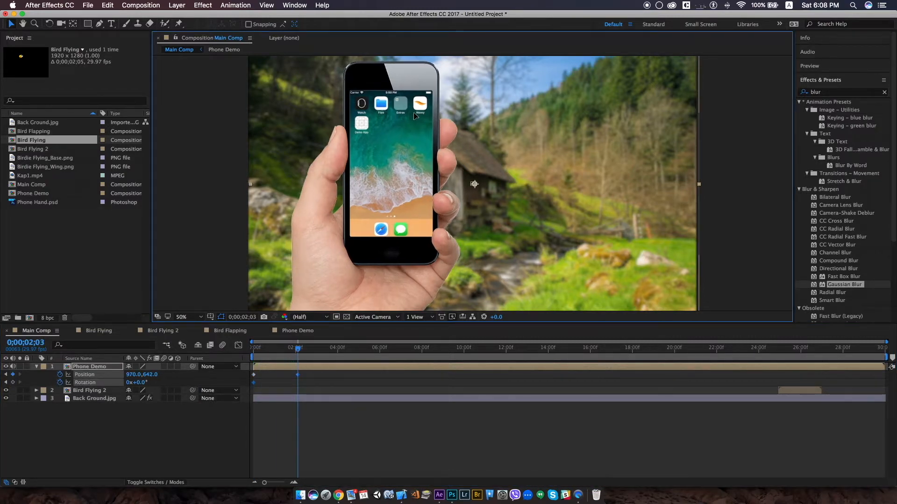
pyautogui.press(',')
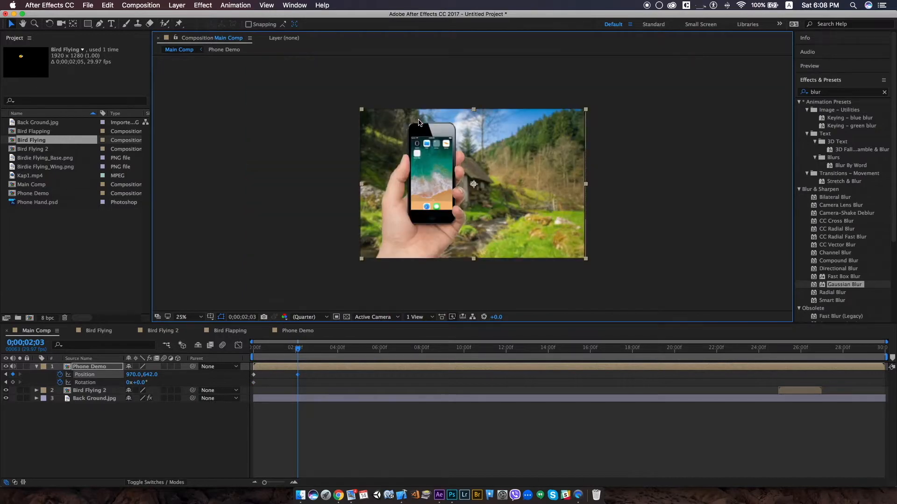
pyautogui.moveTo(438, 161); pyautogui.dragTo(438, 161)
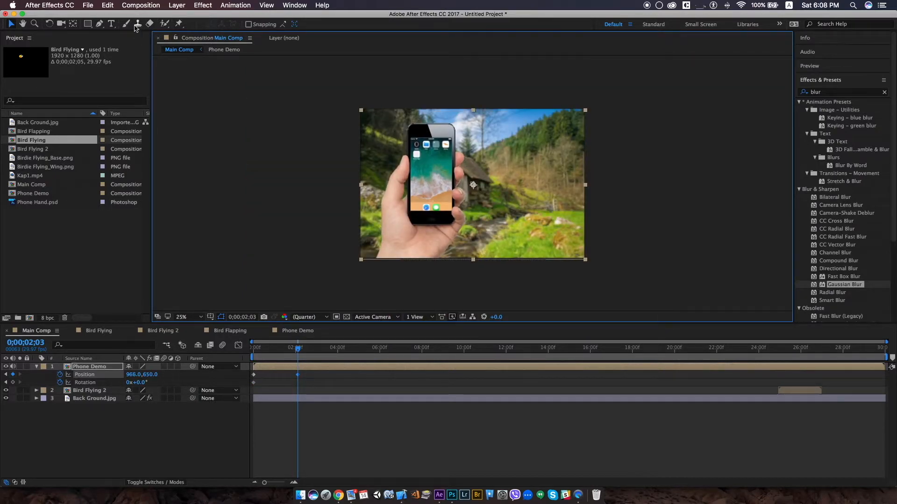
pyautogui.click(73, 23)
pyautogui.moveTo(473, 186); pyautogui.dragTo(390, 263)
pyautogui.press('super+z')
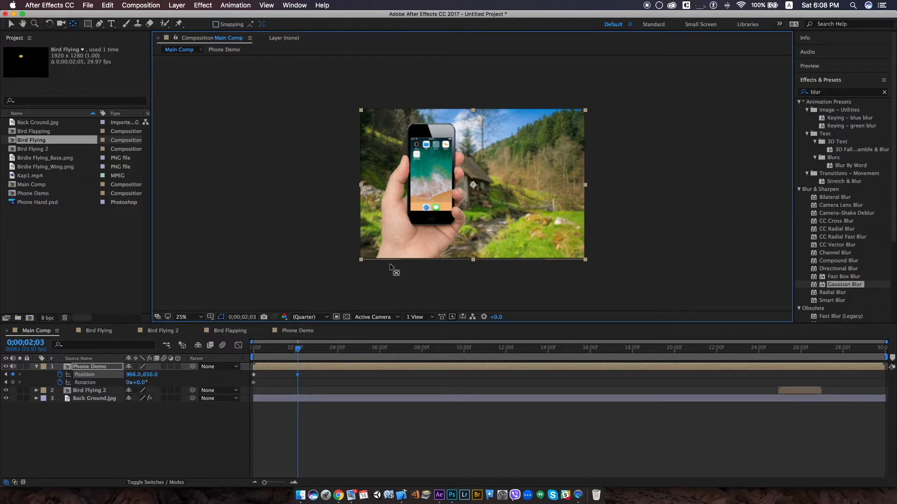
pyautogui.press('super+z')
pyautogui.press('super+z')
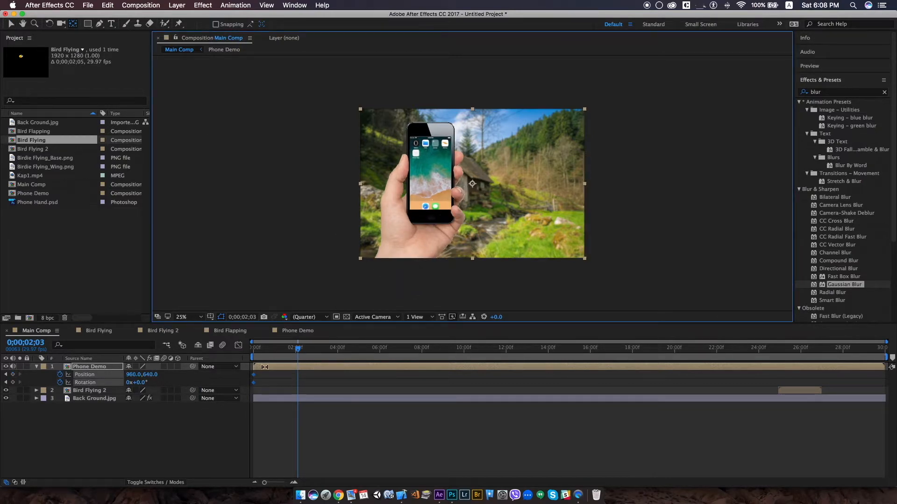
# - At 0;00;00;00, move the Phone Demo layer's anchor point to the base of the wrist, at about 360, 1296
pyautogui.click(253, 348)
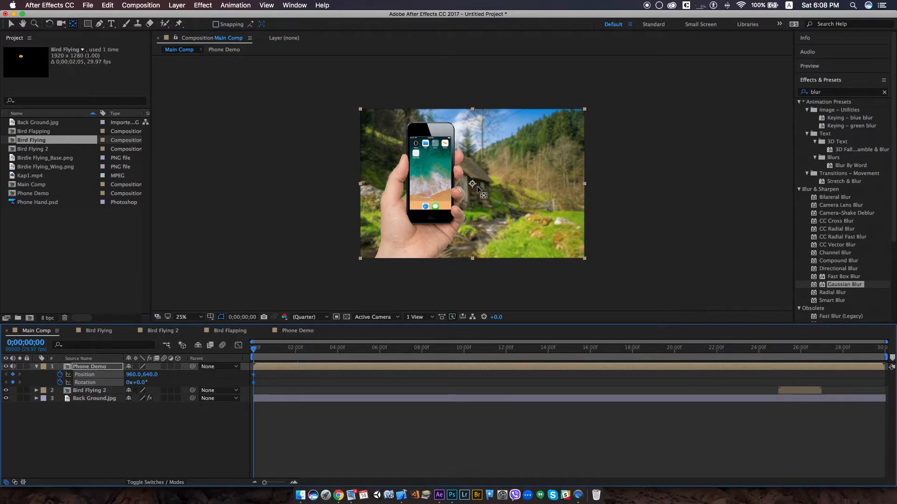
pyautogui.moveTo(472, 183); pyautogui.dragTo(401, 260)
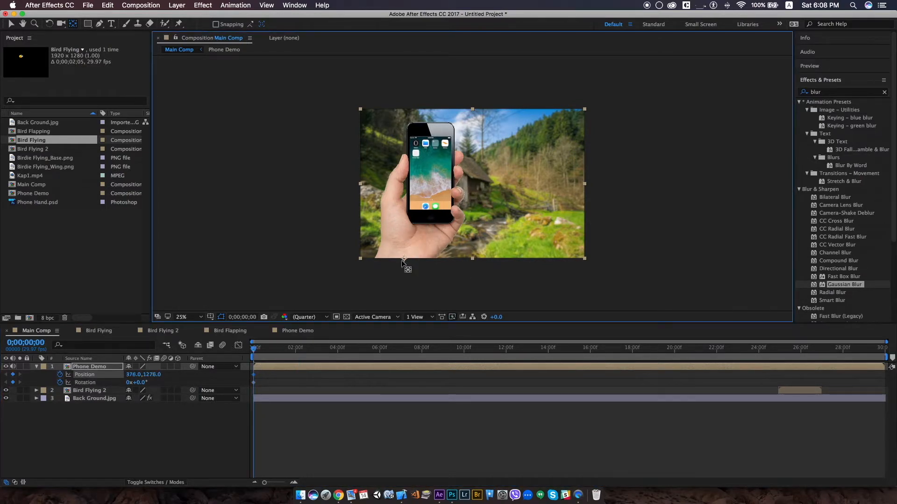
pyautogui.press('.')
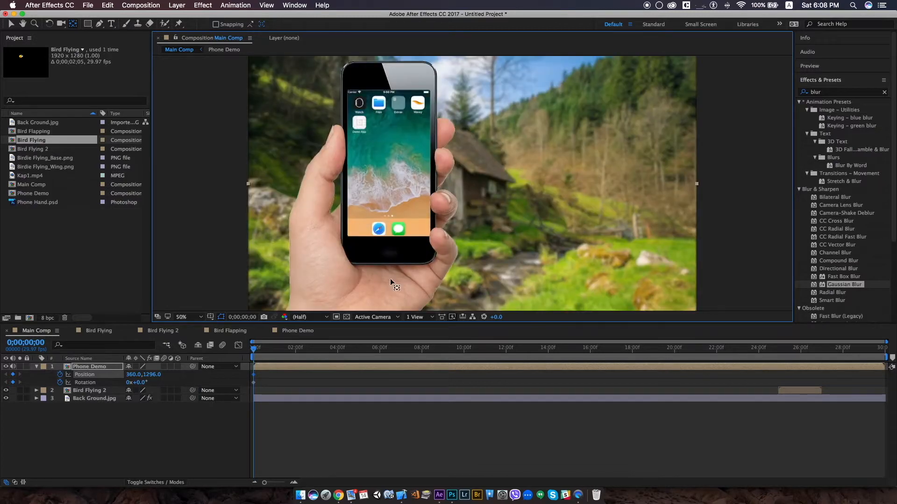
pyautogui.moveTo(253, 349); pyautogui.dragTo(440, 351)
pyautogui.press(',')
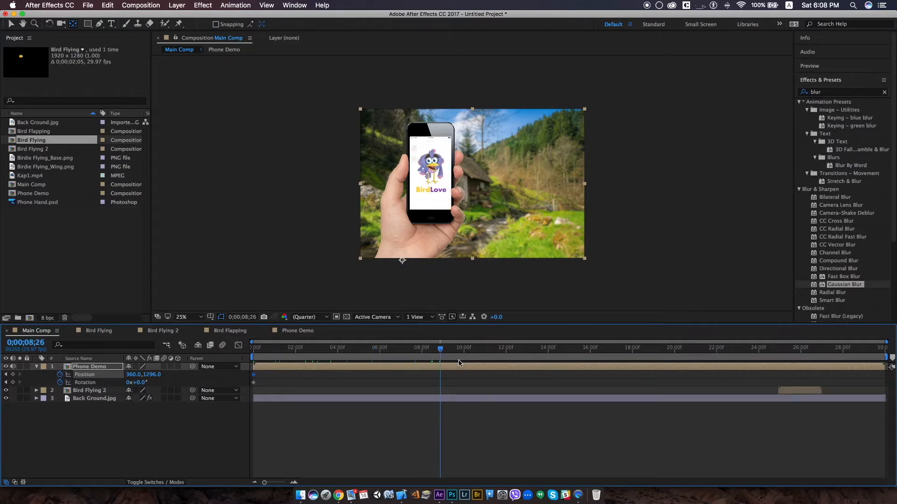
# - Rotate the Phone Demo layer to about 2.1° at roughly 0;00;02;15
pyautogui.click(300, 359)
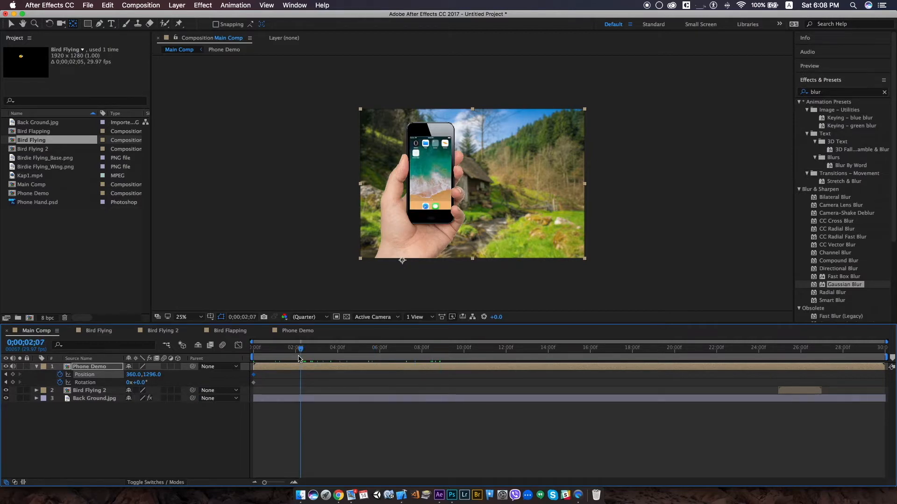
pyautogui.click(48, 24)
pyautogui.moveTo(472, 108); pyautogui.dragTo(479, 110)
# - At 0;00;06;03, rotate Phone Demo back slightly counter-clockwise and lower it to position 360, 1320
pyautogui.click(383, 355)
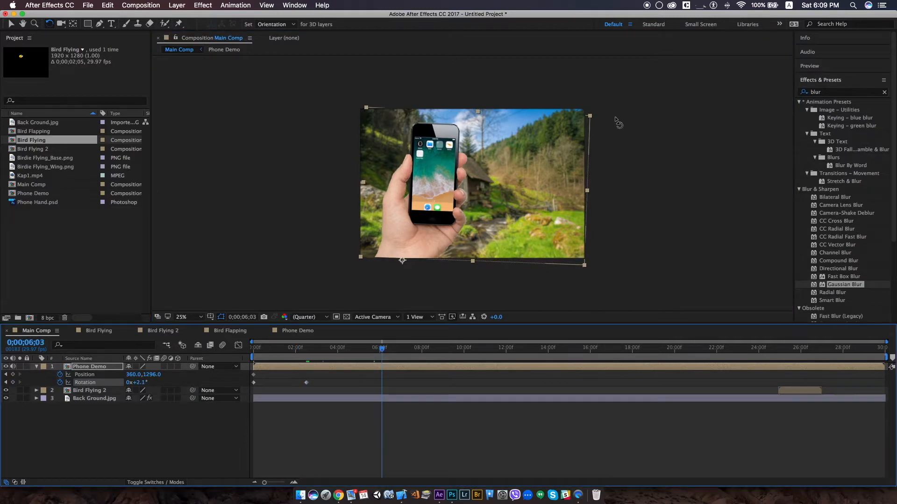
pyautogui.moveTo(593, 121); pyautogui.dragTo(586, 117)
pyautogui.click(12, 24)
pyautogui.moveTo(411, 173); pyautogui.dragTo(422, 185)
# - Preview the phone's sway from the start of Main Comp
pyautogui.press('Home')
pyautogui.press('space')
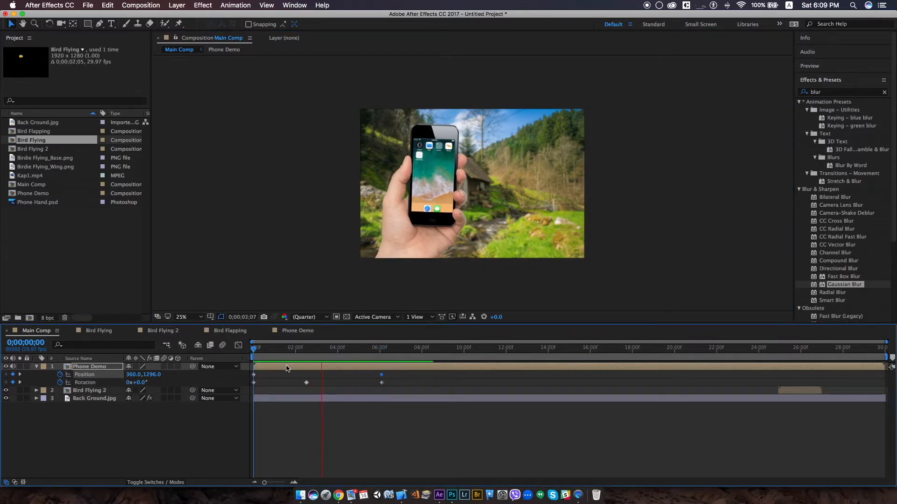
pyautogui.press('space')
# - Add Phone Demo Rotation keyframes at about 0;00;11;20 and at 0;00;16;05, where it is 0°, and nudge the layer's position at 0;00;16;05
pyautogui.moveTo(300, 358); pyautogui.dragTo(498, 357)
pyautogui.click(307, 383)
pyautogui.click(310, 390)
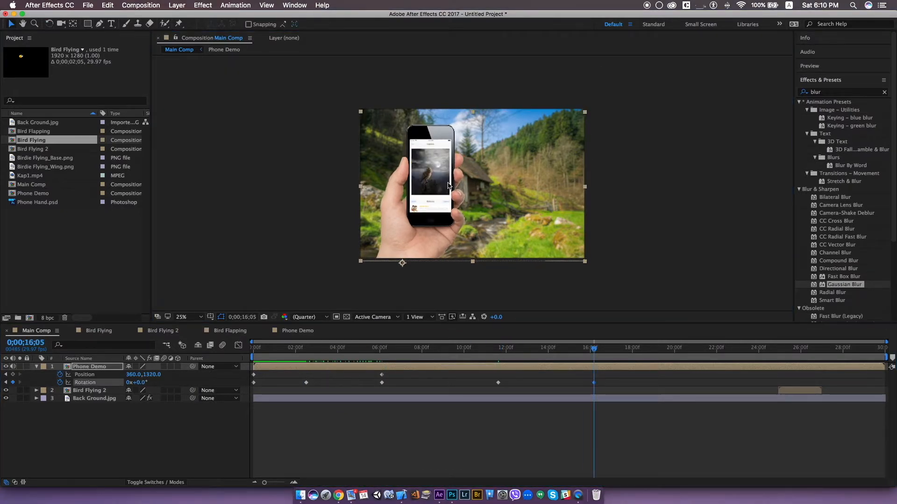
pyautogui.moveTo(447, 185); pyautogui.dragTo(449, 183)
# - Rotate the Phone Demo layer slightly counter-clockwise at about 0;00;22;25
pyautogui.moveTo(594, 350); pyautogui.dragTo(733, 354)
pyautogui.press('w')
pyautogui.moveTo(479, 125); pyautogui.dragTo(474, 128)
# - At about 0;00;27;15, rotate Phone Demo slightly clockwise and nudge its position slightly upward
pyautogui.moveTo(734, 351); pyautogui.dragTo(832, 377)
pyautogui.moveTo(583, 113); pyautogui.dragTo(586, 118)
pyautogui.press('v')
pyautogui.moveTo(447, 186); pyautogui.dragTo(448, 182)
# - Review the Phone Demo motion from about 0;00;15 to 0;00;25;17 and undo the last change
pyautogui.moveTo(832, 349); pyautogui.dragTo(573, 367)
pyautogui.moveTo(573, 367); pyautogui.dragTo(791, 356)
pyautogui.press('super+z')
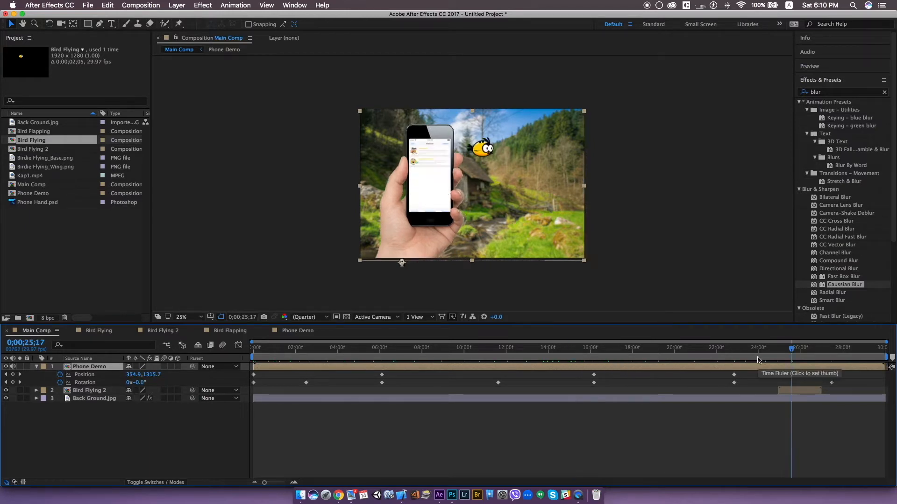